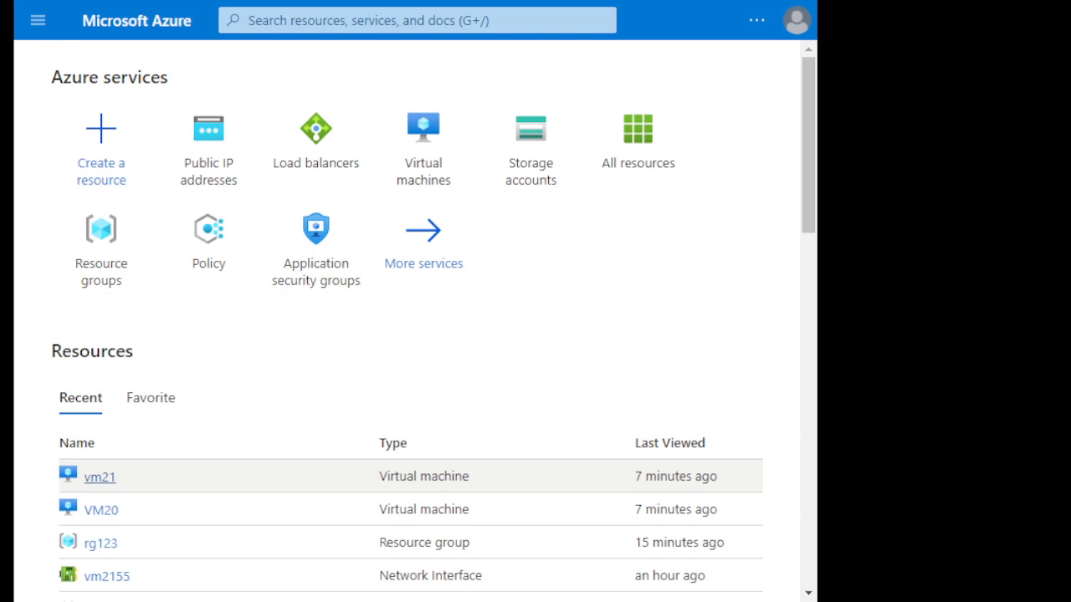
Review the overview and networking settings of the virtual machine vm21
{"action": "left_click", "coordinate": [99, 477]}
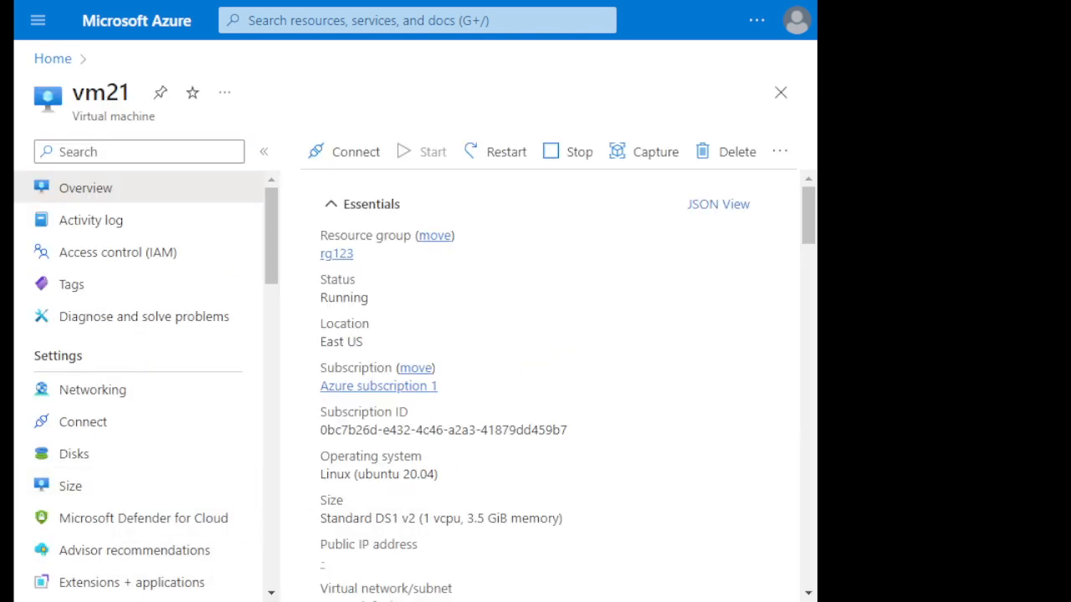
{"action": "scroll", "coordinate": [552, 376], "scroll_direction": "down", "scroll_amount": 2}
{"action": "scroll", "coordinate": [552, 377], "scroll_direction": "up", "scroll_amount": 2}
{"action": "left_click", "coordinate": [92, 390]}
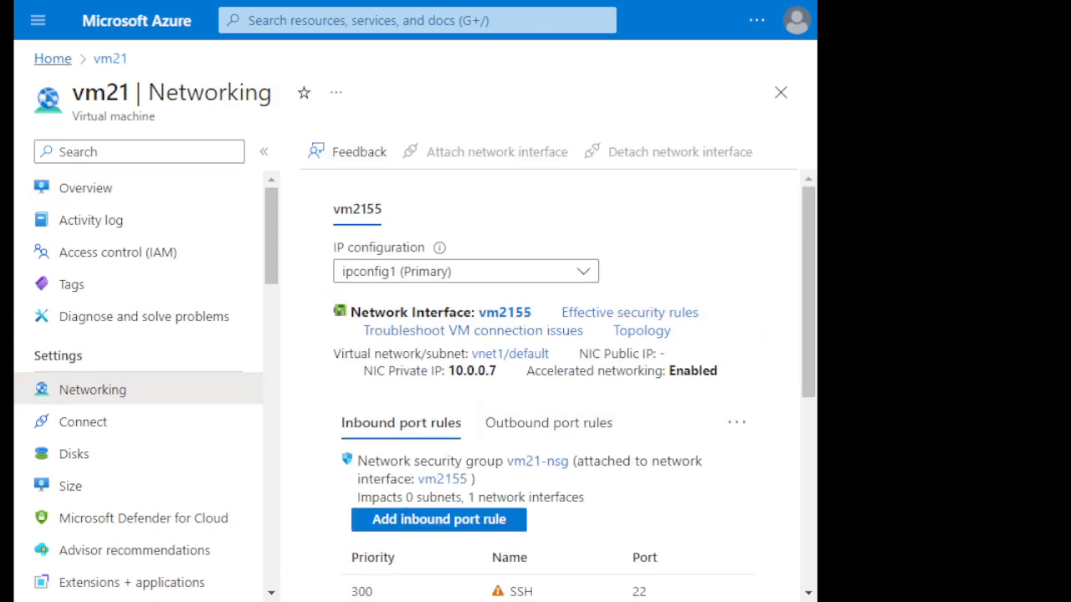
Review the networking settings of the virtual machine VM20, then return to the portal home page
{"action": "left_click", "coordinate": [52, 58]}
{"action": "left_click", "coordinate": [101, 509]}
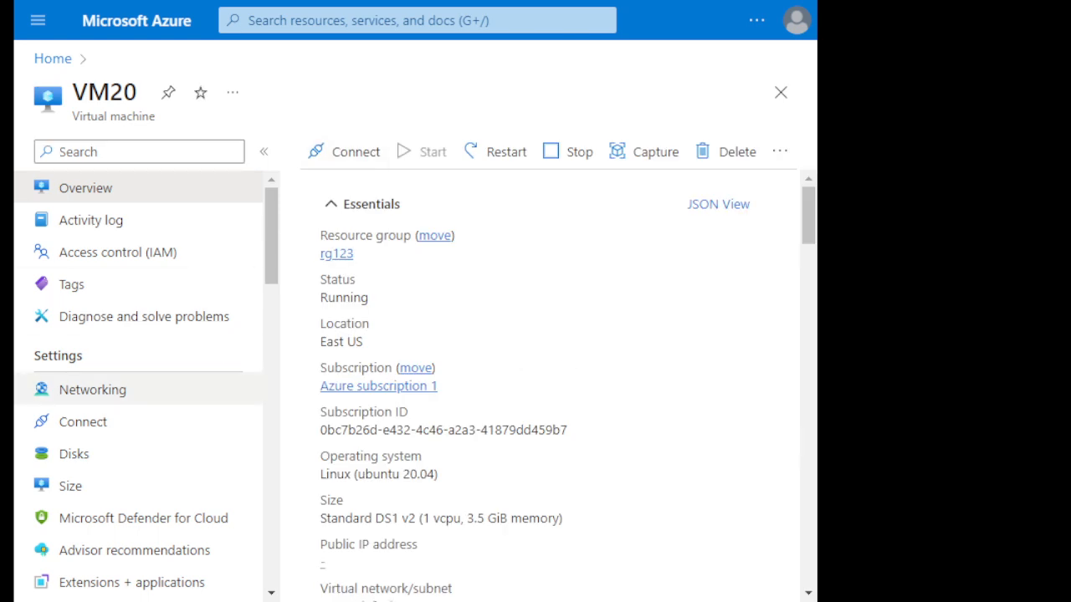
{"action": "left_click", "coordinate": [92, 390]}
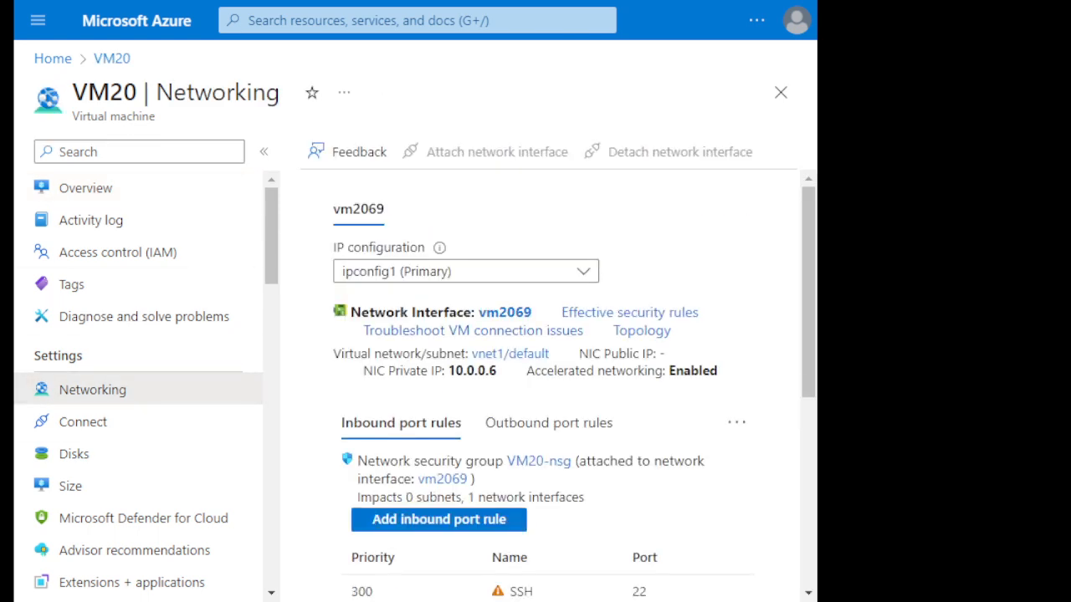
{"action": "left_click", "coordinate": [52, 57]}
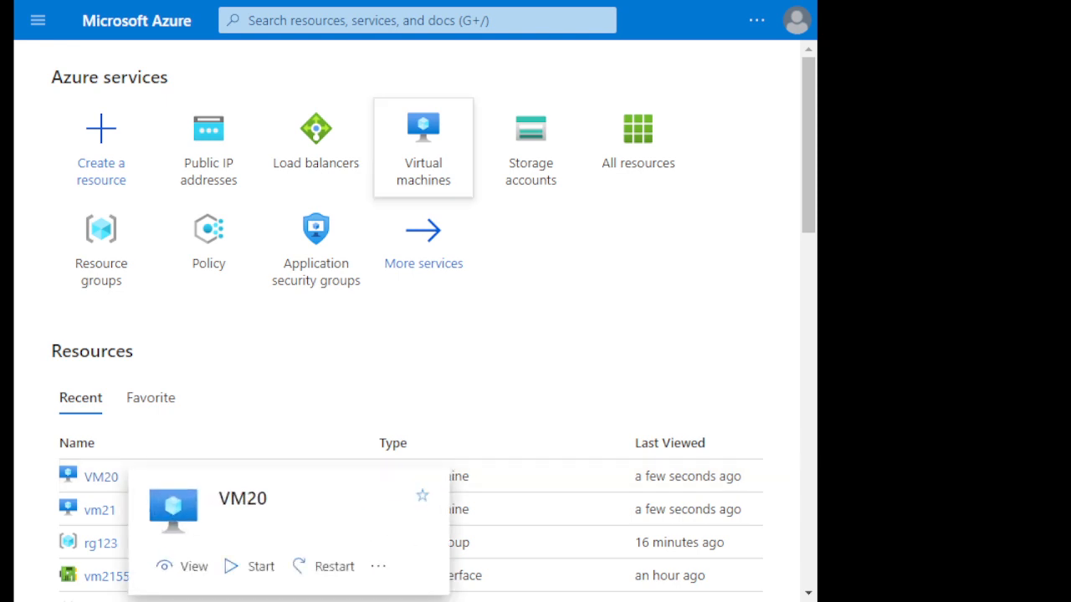
Start creating a resource and search the marketplace for "load balancer"
{"action": "mouse_move", "coordinate": [315, 143]}
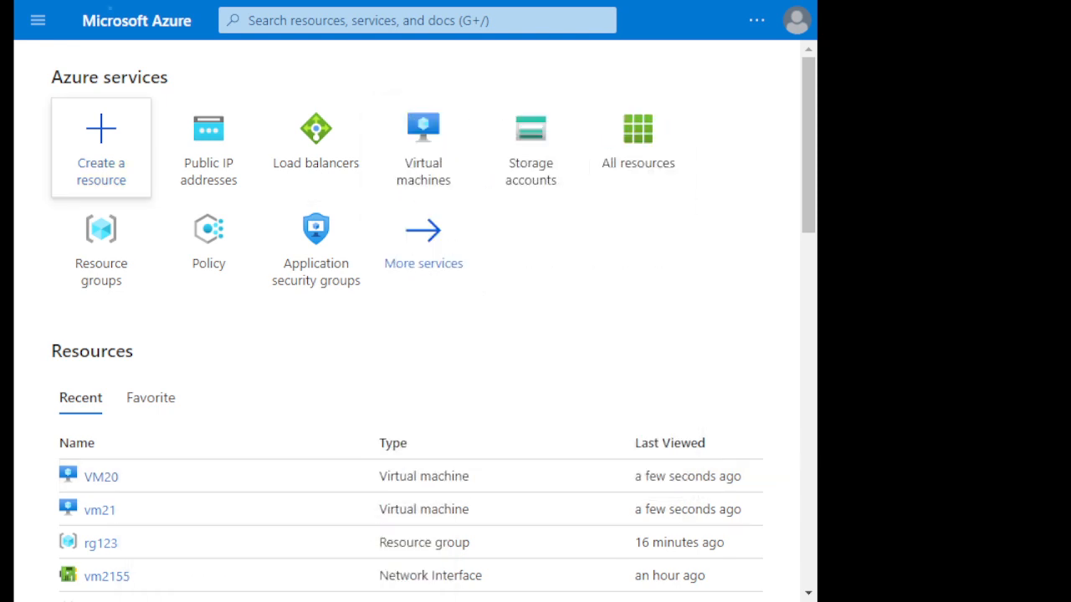
{"action": "left_click", "coordinate": [101, 147]}
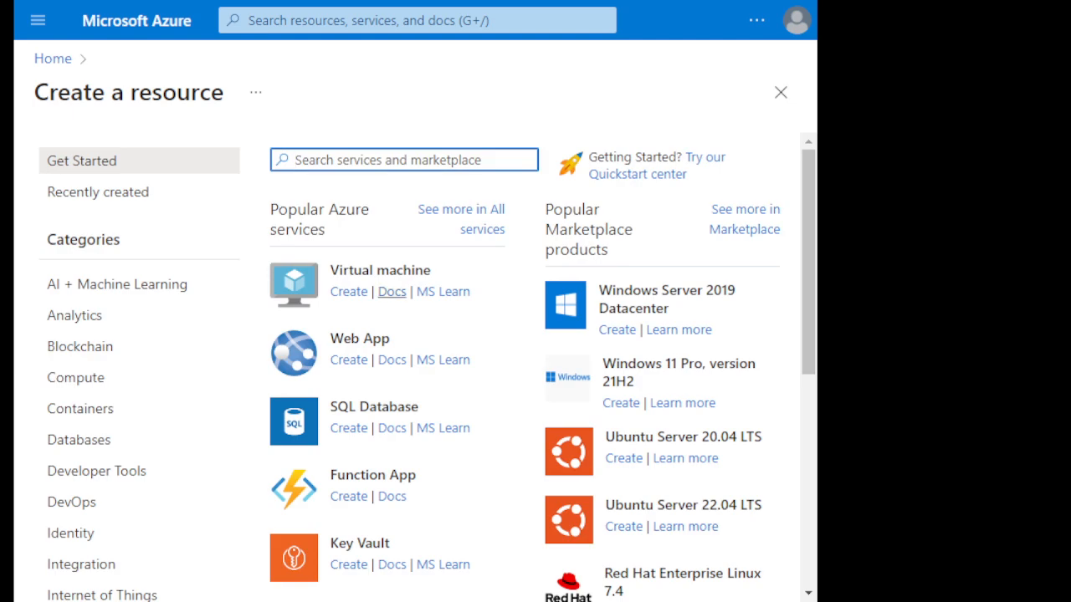
{"action": "type", "text": "load"}
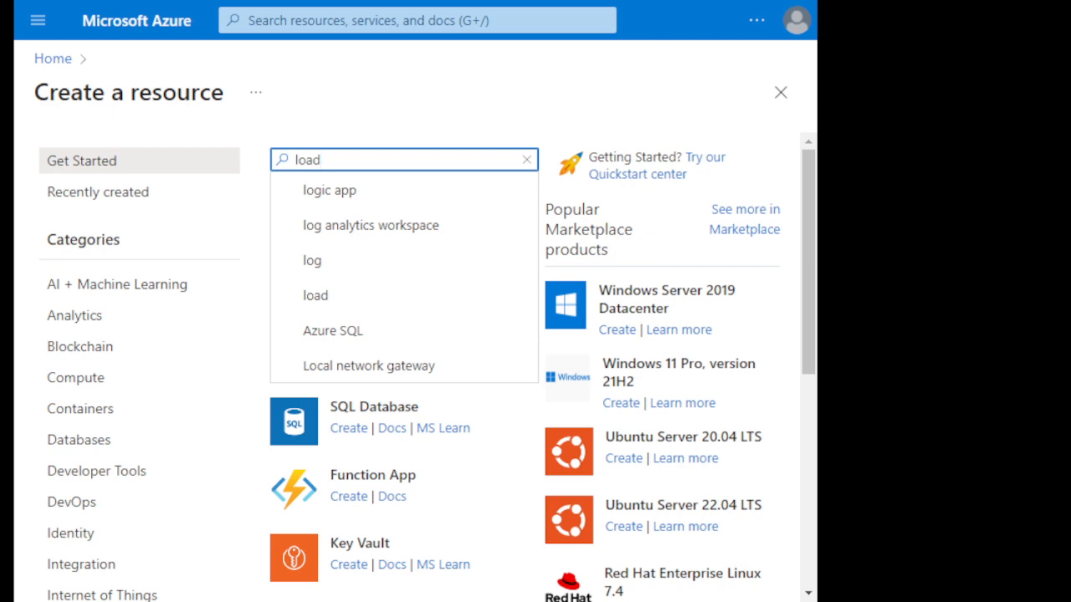
{"action": "type", "text": " balancer"}
{"action": "key", "text": "Return"}
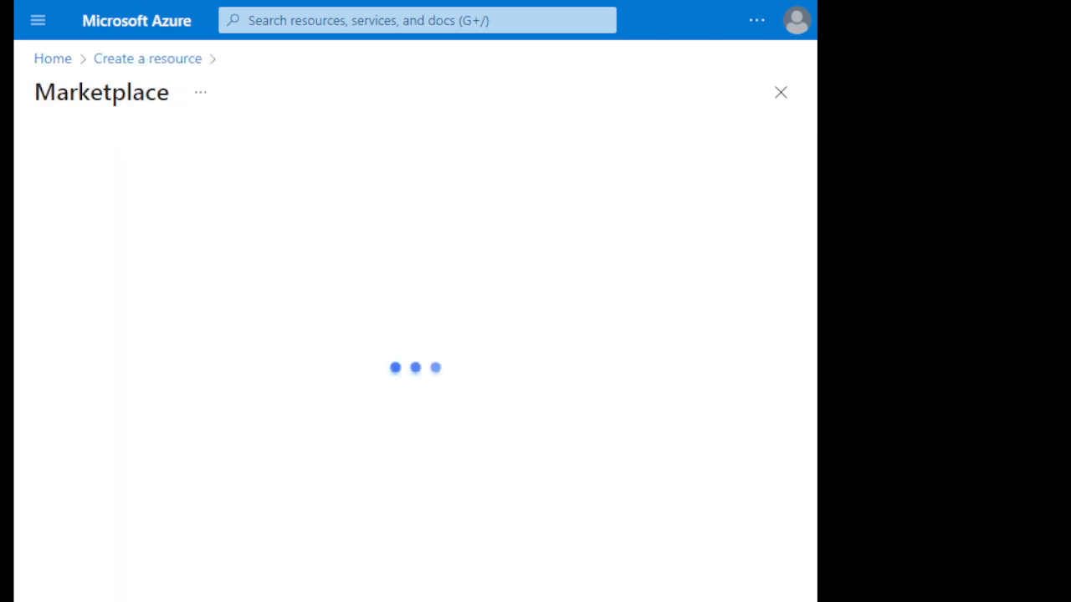
Find Microsoft's Load Balancer service among the marketplace offers and start creating it
{"action": "scroll", "coordinate": [502, 368], "scroll_direction": "down", "scroll_amount": 1}
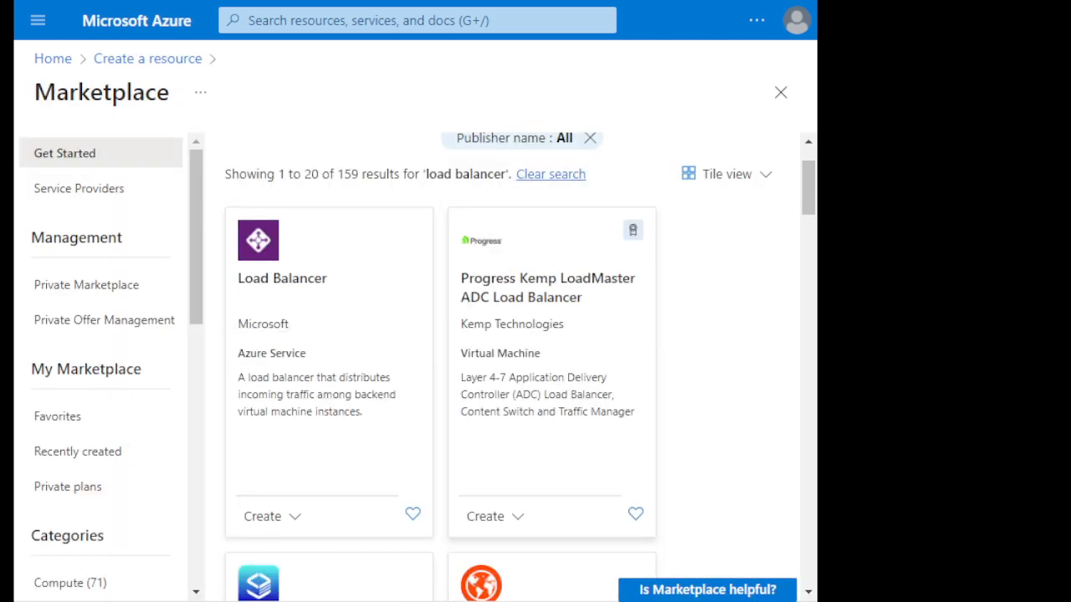
{"action": "scroll", "coordinate": [502, 368], "scroll_direction": "down", "scroll_amount": 3}
{"action": "scroll", "coordinate": [502, 368], "scroll_direction": "up", "scroll_amount": 1}
{"action": "scroll", "coordinate": [502, 368], "scroll_direction": "down", "scroll_amount": 2}
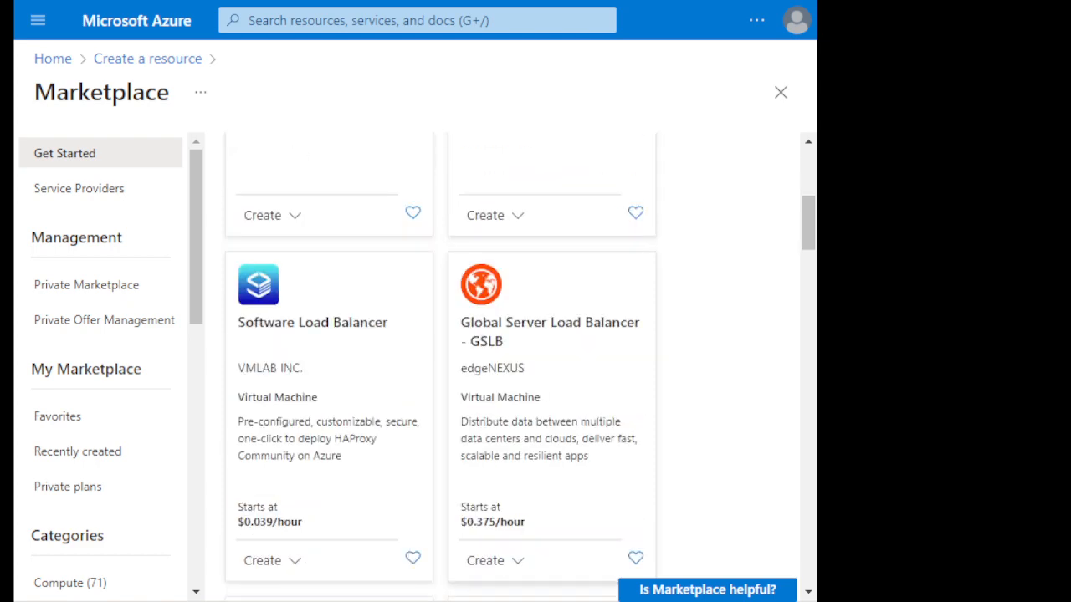
{"action": "scroll", "coordinate": [502, 368], "scroll_direction": "up", "scroll_amount": 5}
{"action": "scroll", "coordinate": [264, 515], "scroll_direction": "down", "scroll_amount": 1}
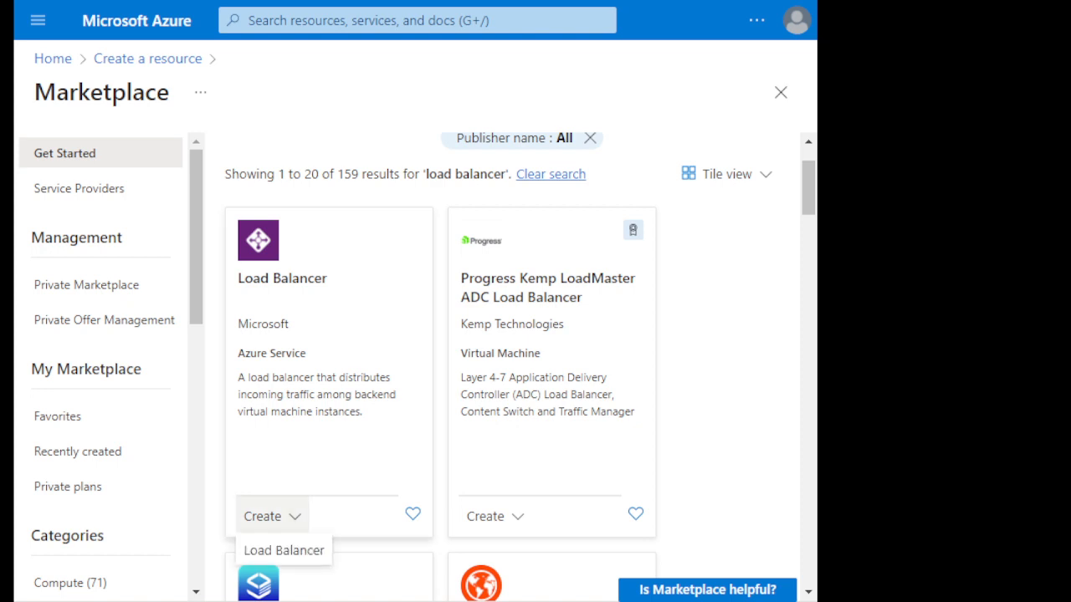
{"action": "left_click", "coordinate": [284, 550]}
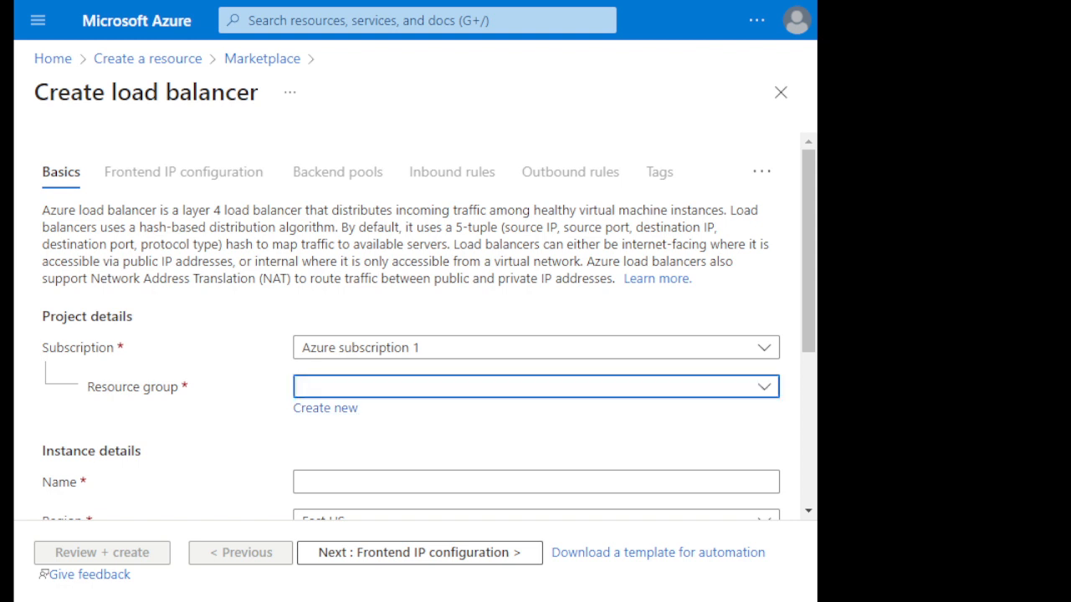
Assign the load balancer to resource group rg123, name it lb4, set its type to Public and proceed to frontend IP configuration
{"action": "left_click", "coordinate": [535, 386]}
{"action": "left_click", "coordinate": [335, 223]}
{"action": "scroll", "coordinate": [415, 327], "scroll_direction": "down", "scroll_amount": 2}
{"action": "left_click", "coordinate": [535, 281]}
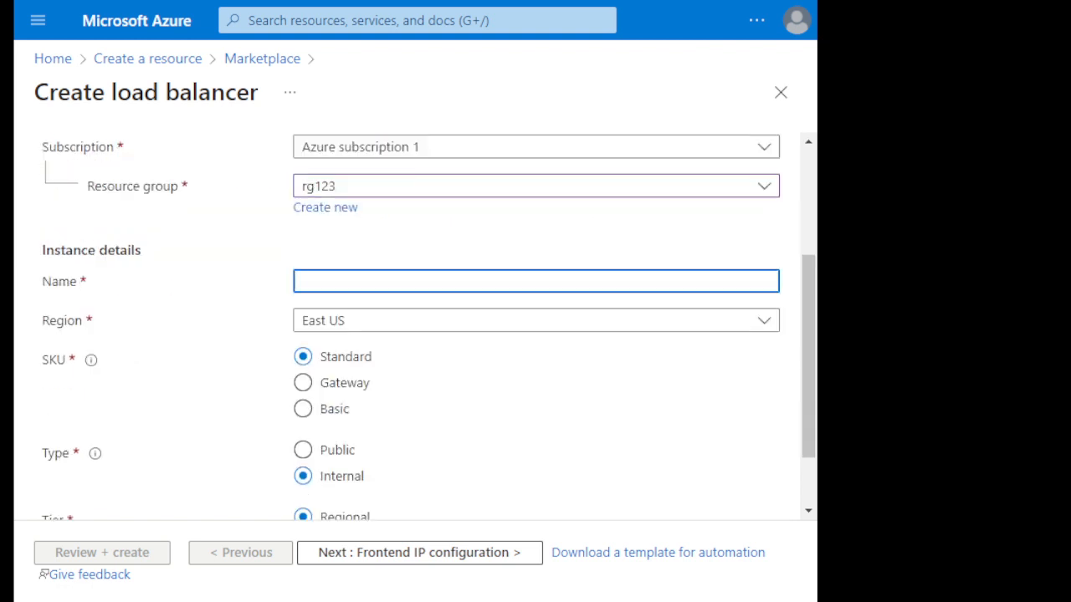
{"action": "type", "text": "lb4"}
{"action": "scroll", "coordinate": [303, 364], "scroll_direction": "down", "scroll_amount": 1}
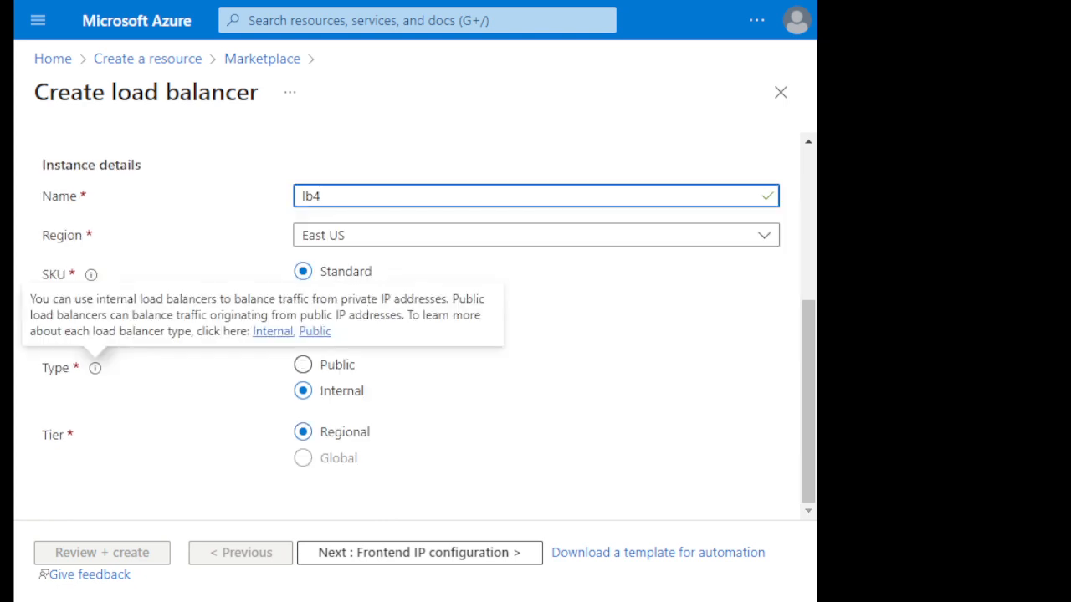
{"action": "left_click", "coordinate": [303, 364]}
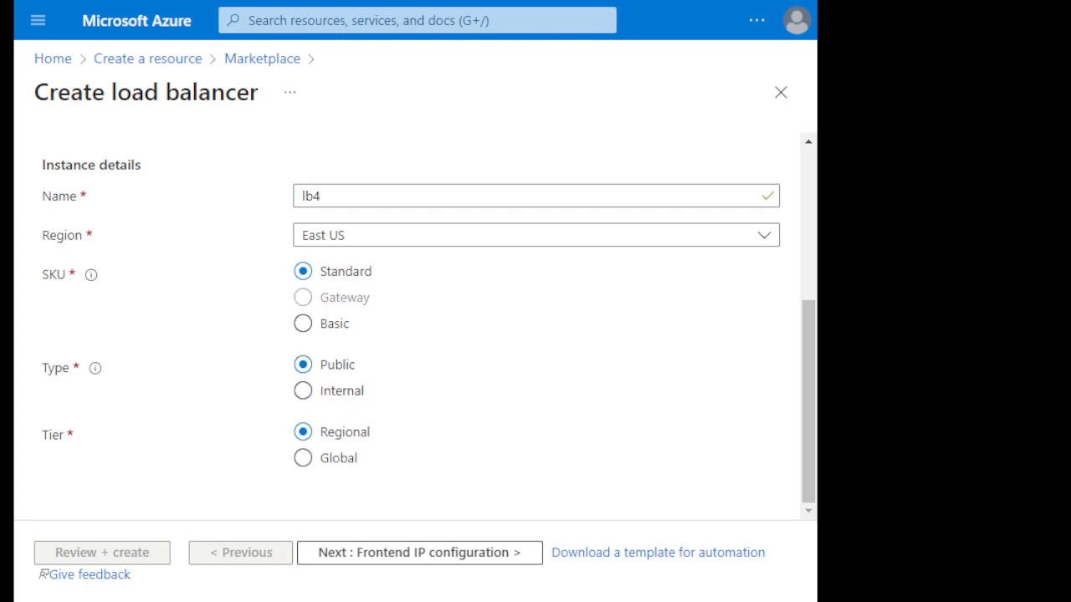
{"action": "left_click", "coordinate": [419, 552]}
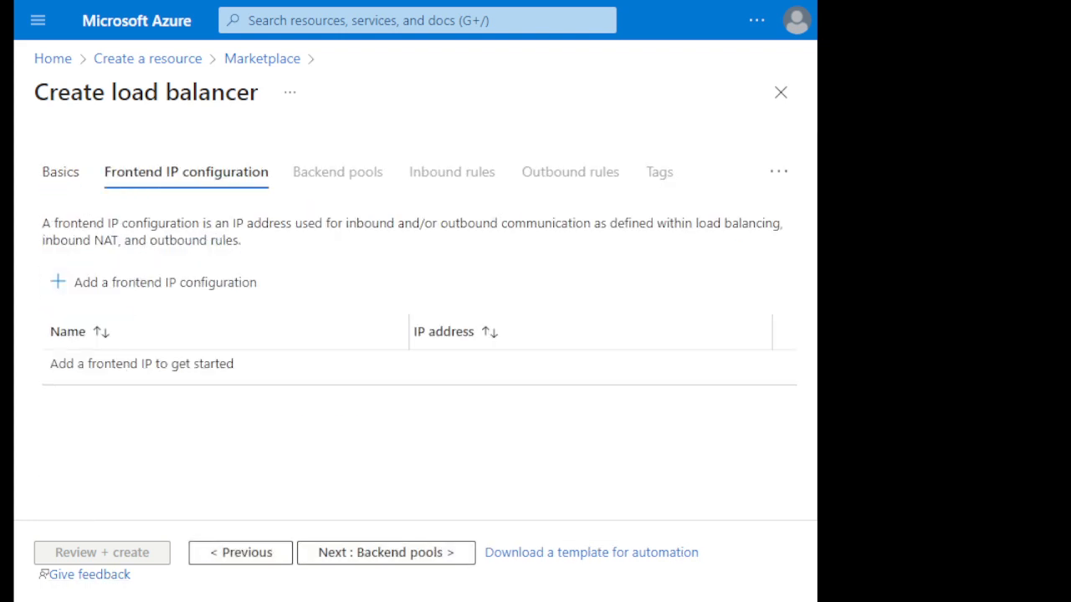
Start a new frontend IP configuration for the load balancer and name it ip4
{"action": "left_click", "coordinate": [165, 282]}
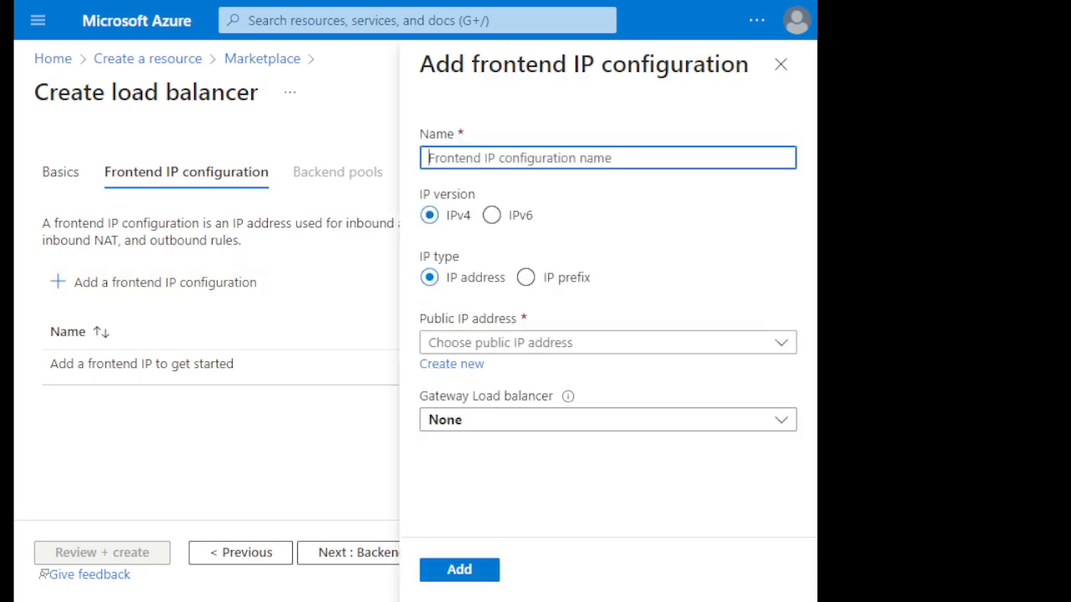
{"action": "type", "text": "ip3"}
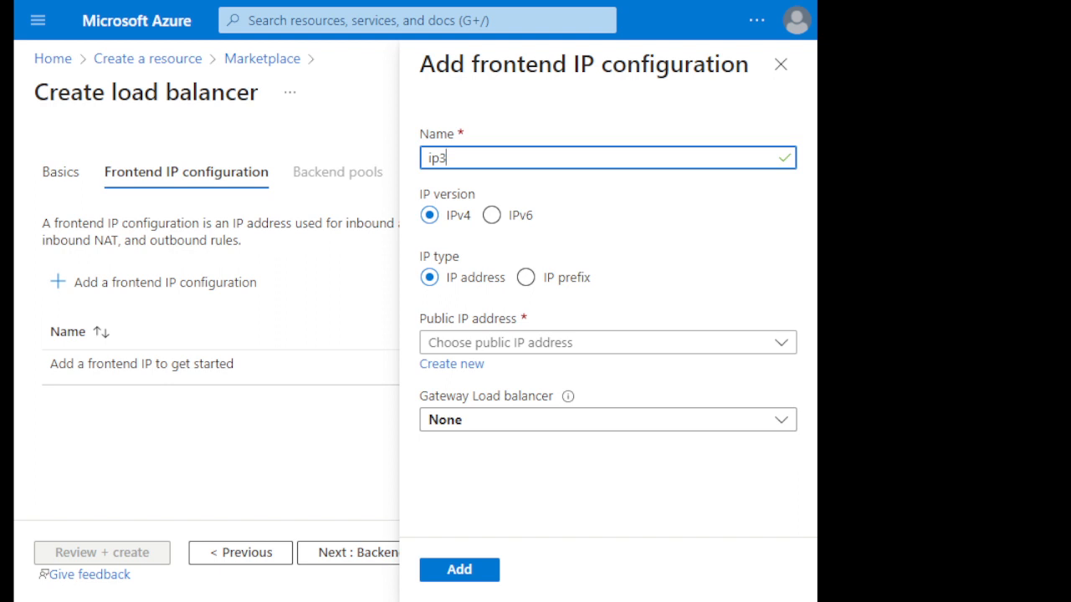
{"action": "key", "text": "BackSpace"}
{"action": "type", "text": "4"}
Create a new public IP address named ip4 with No Zone availability and add the frontend IP configuration using it
{"action": "left_click", "coordinate": [602, 342]}
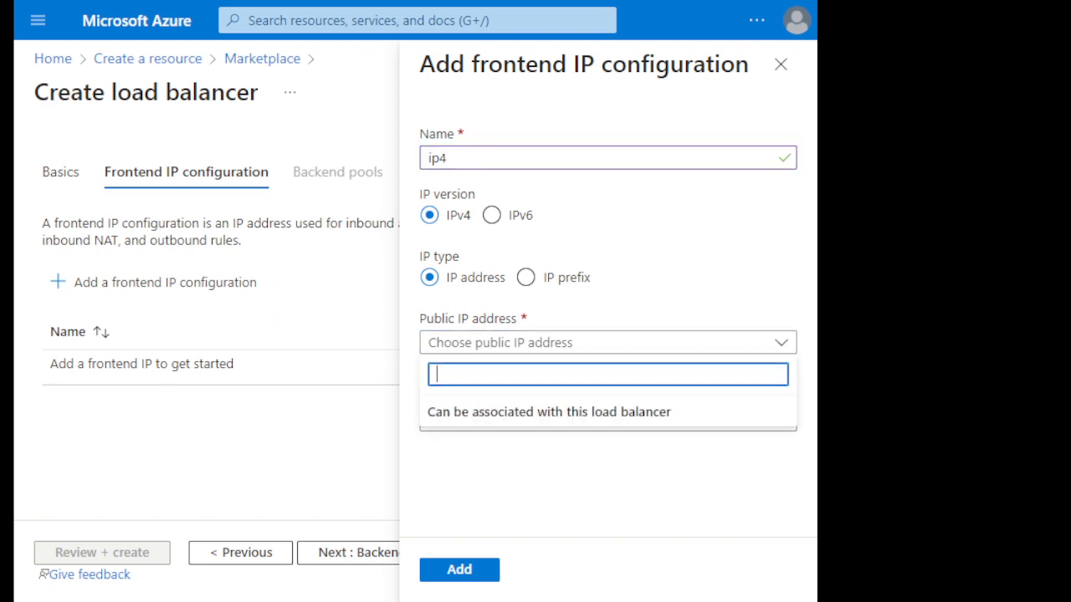
{"action": "key", "text": "Escape"}
{"action": "left_click", "coordinate": [451, 363]}
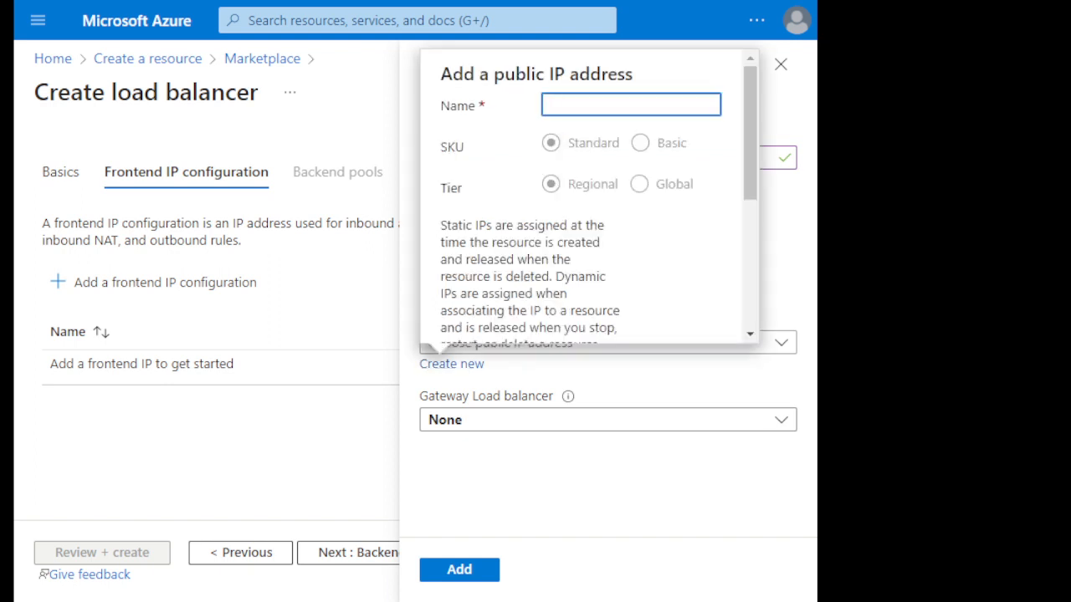
{"action": "type", "text": "ip4"}
{"action": "scroll", "coordinate": [585, 201], "scroll_direction": "down", "scroll_amount": 3}
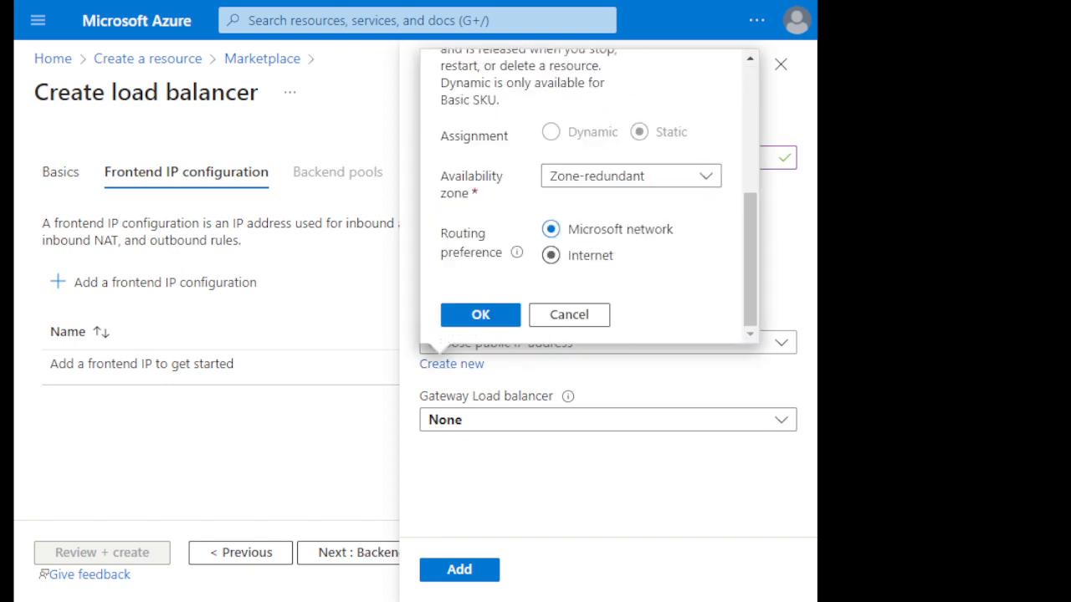
{"action": "left_click", "coordinate": [631, 176]}
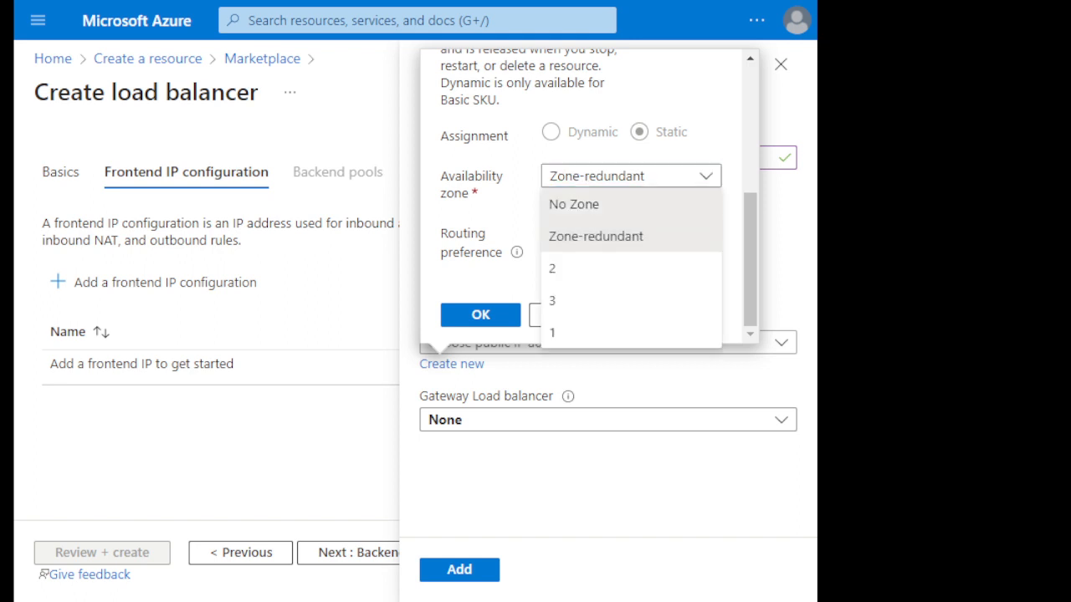
{"action": "left_click", "coordinate": [574, 205]}
{"action": "left_click", "coordinate": [480, 315]}
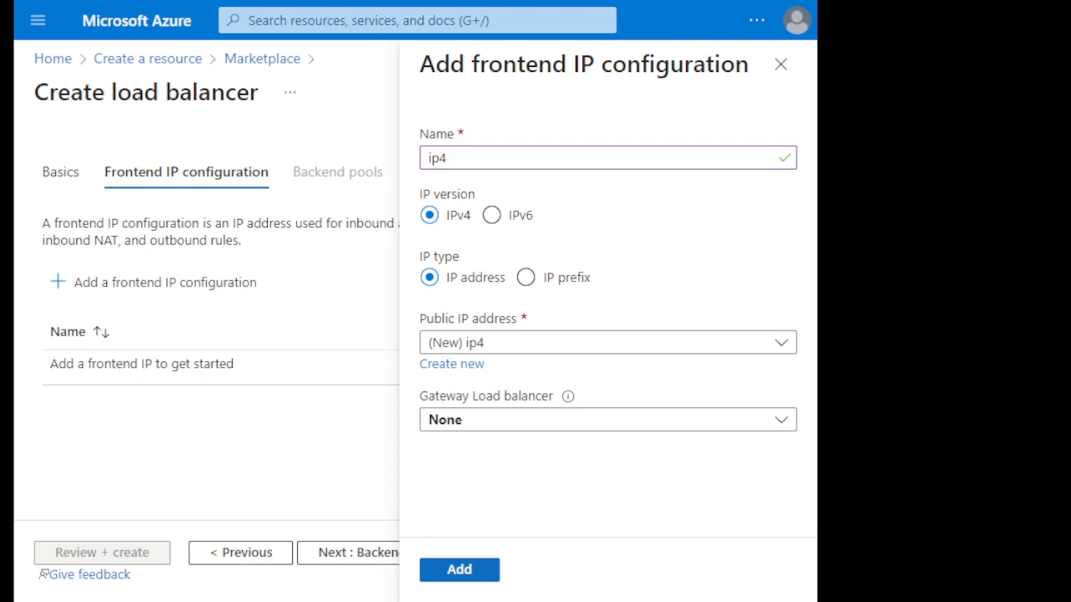
{"action": "left_click", "coordinate": [459, 568]}
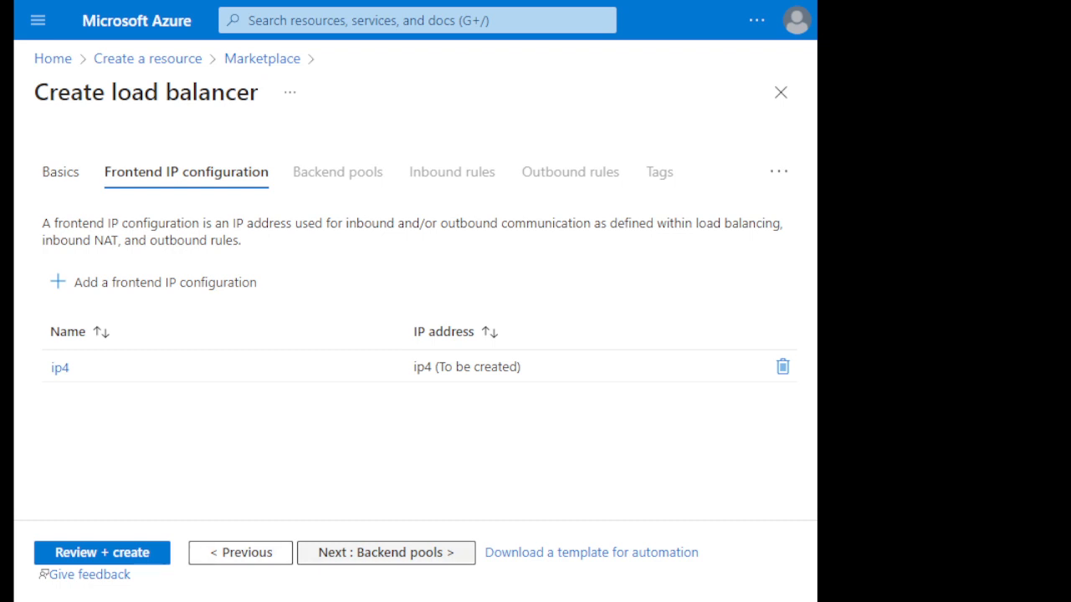
Start a backend pool named b4 on the virtual network vnet1 (rg123)
{"action": "left_click", "coordinate": [386, 552]}
{"action": "left_click", "coordinate": [120, 282]}
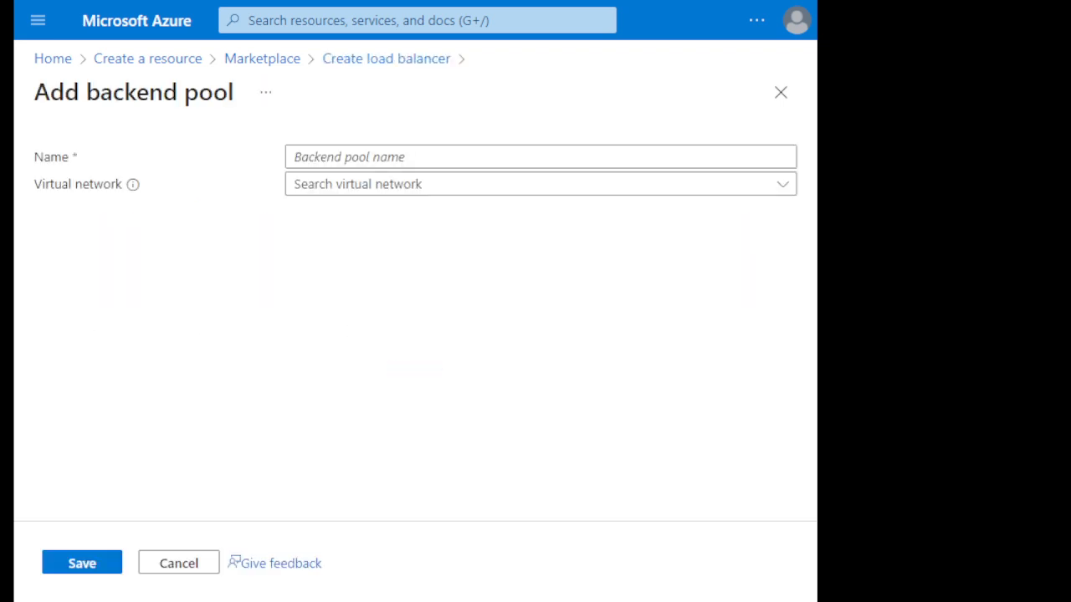
{"action": "left_click", "coordinate": [540, 157]}
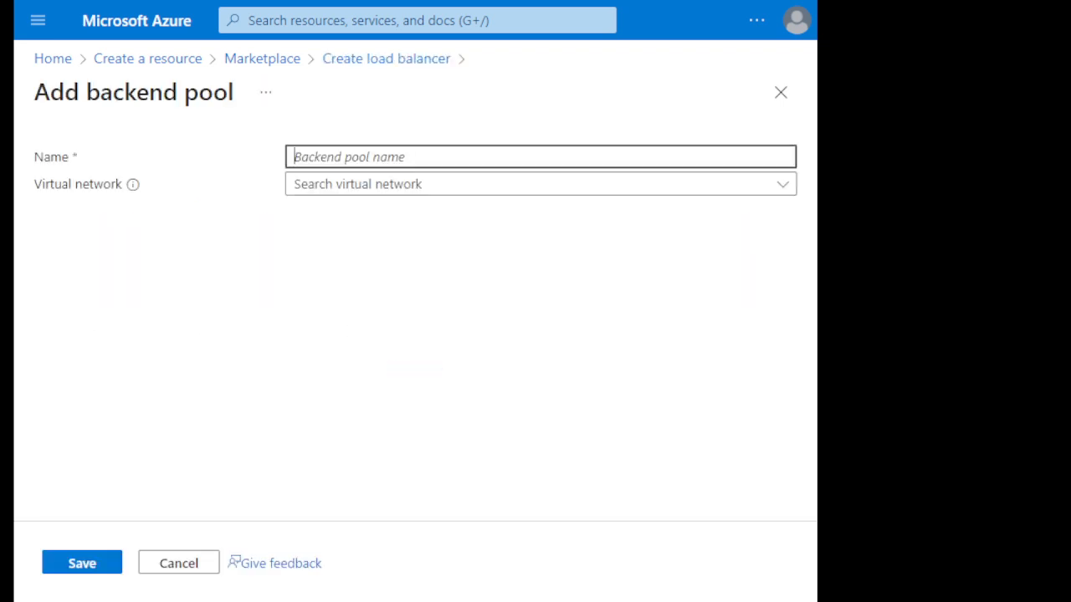
{"action": "type", "text": "b4"}
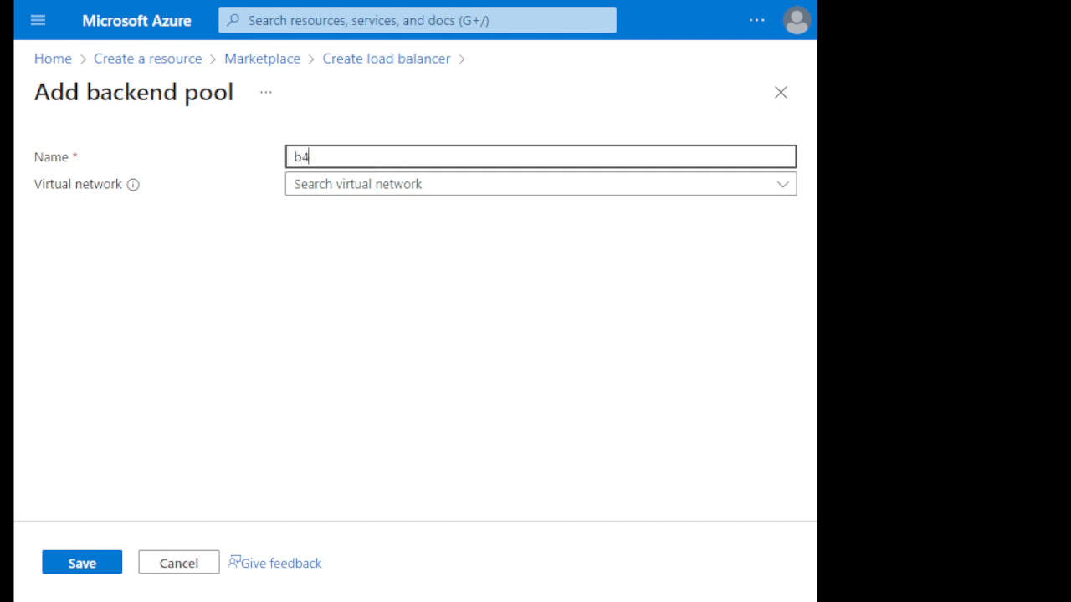
{"action": "left_click", "coordinate": [541, 184]}
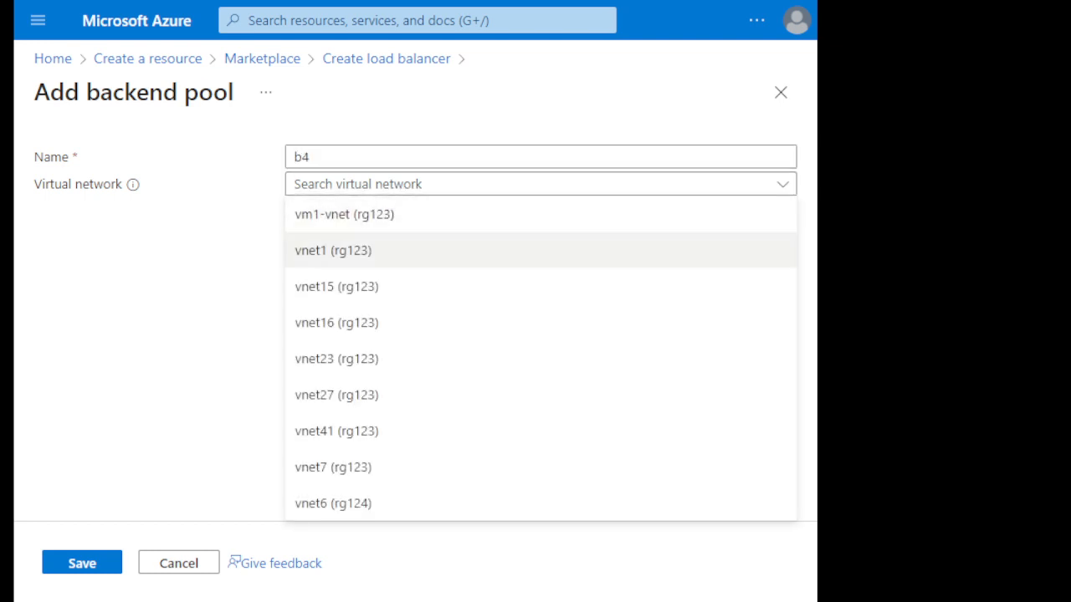
{"action": "left_click", "coordinate": [333, 251]}
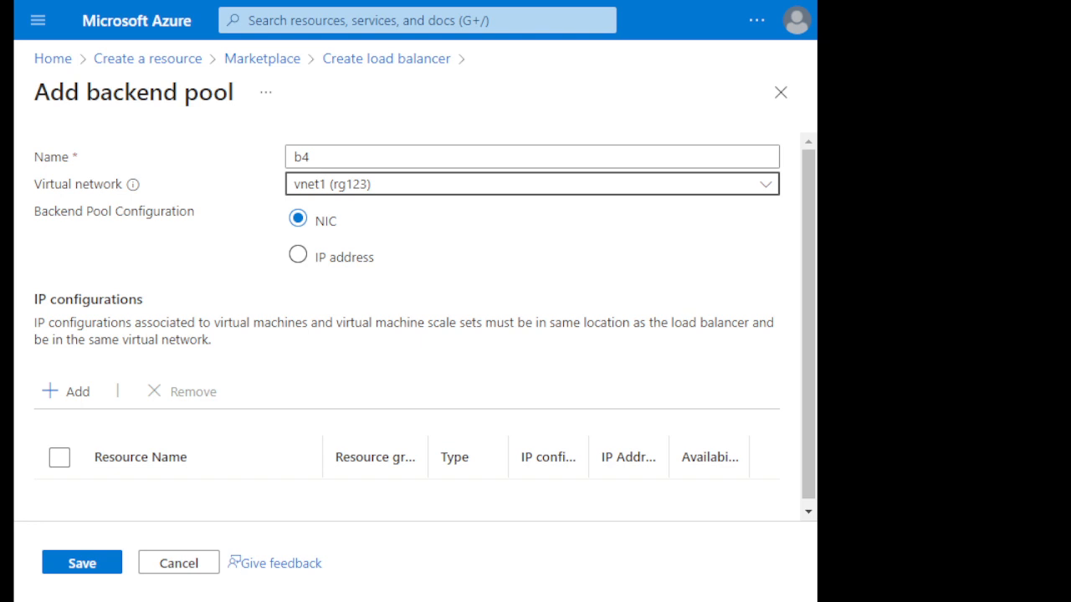
Add the IP configurations of VM20 and VM21 to the backend pool
{"action": "scroll", "coordinate": [406, 326], "scroll_direction": "down", "scroll_amount": 1}
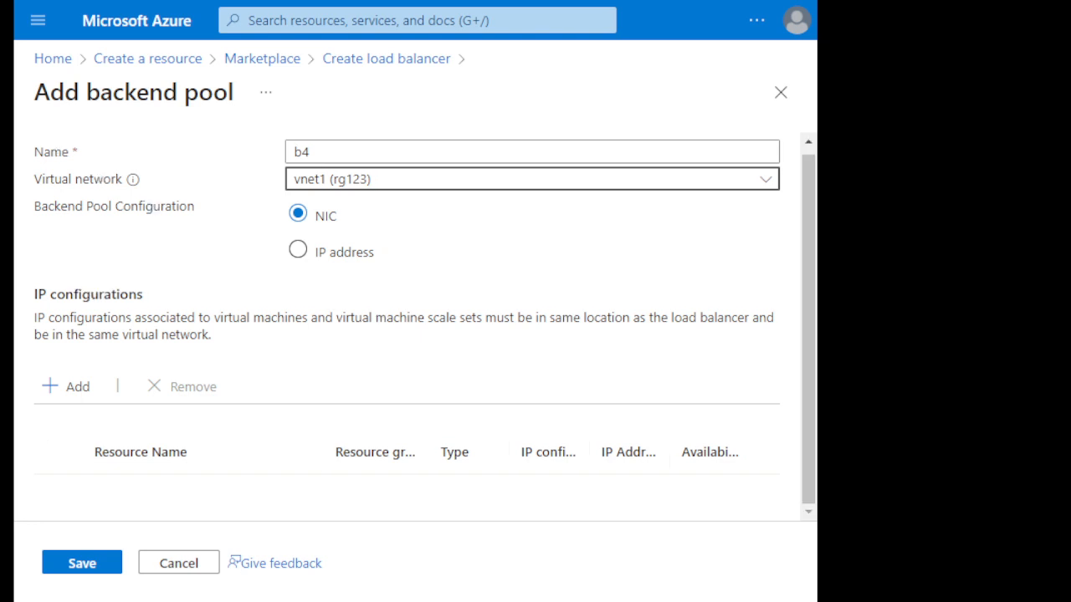
{"action": "left_click", "coordinate": [65, 386]}
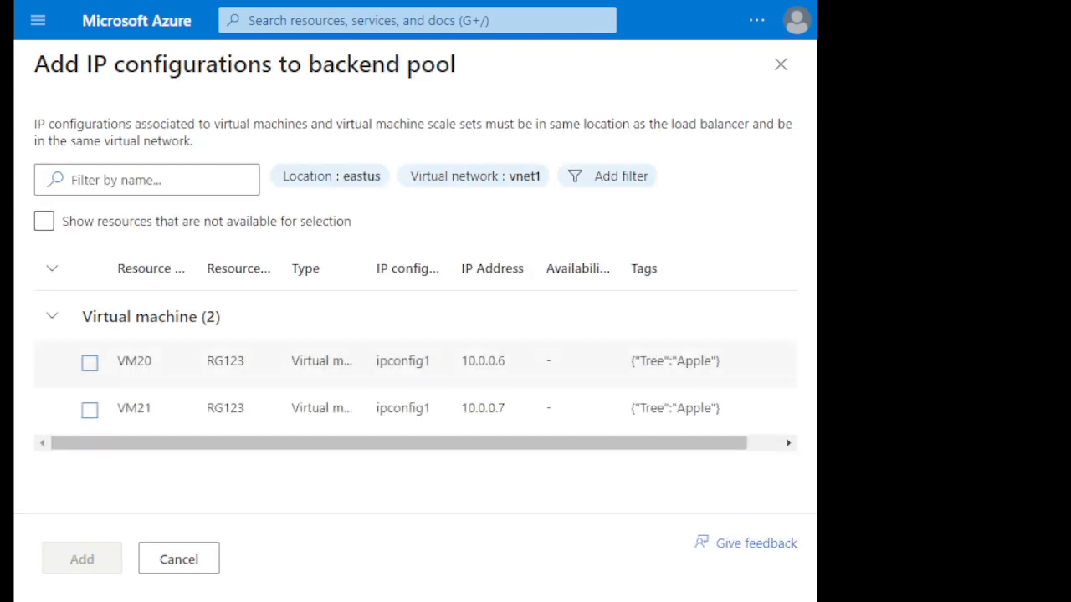
{"action": "left_click", "coordinate": [89, 363]}
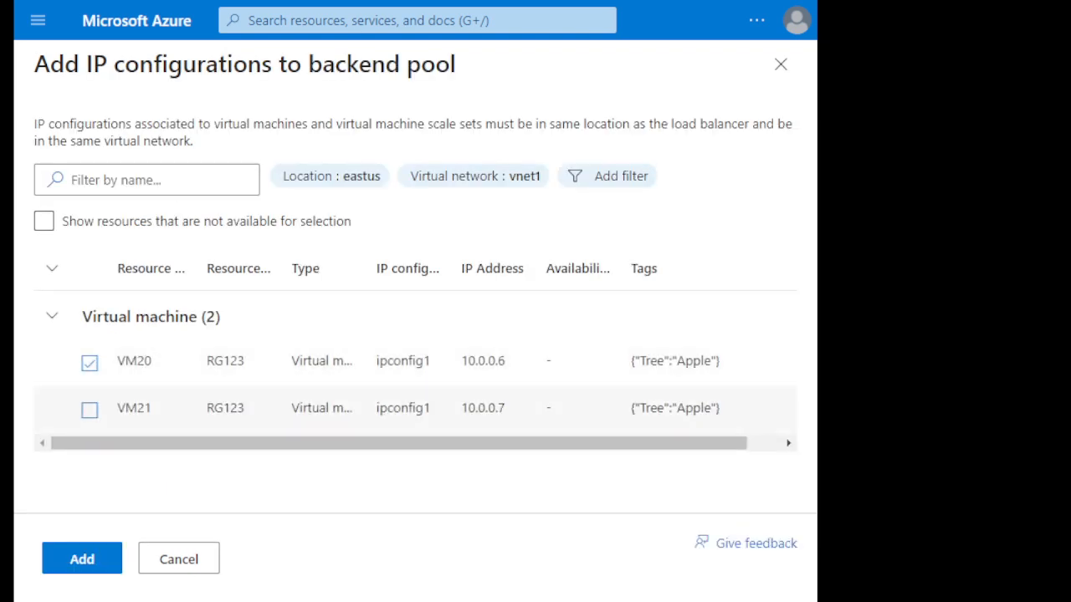
{"action": "left_click", "coordinate": [89, 410]}
{"action": "left_click", "coordinate": [82, 559]}
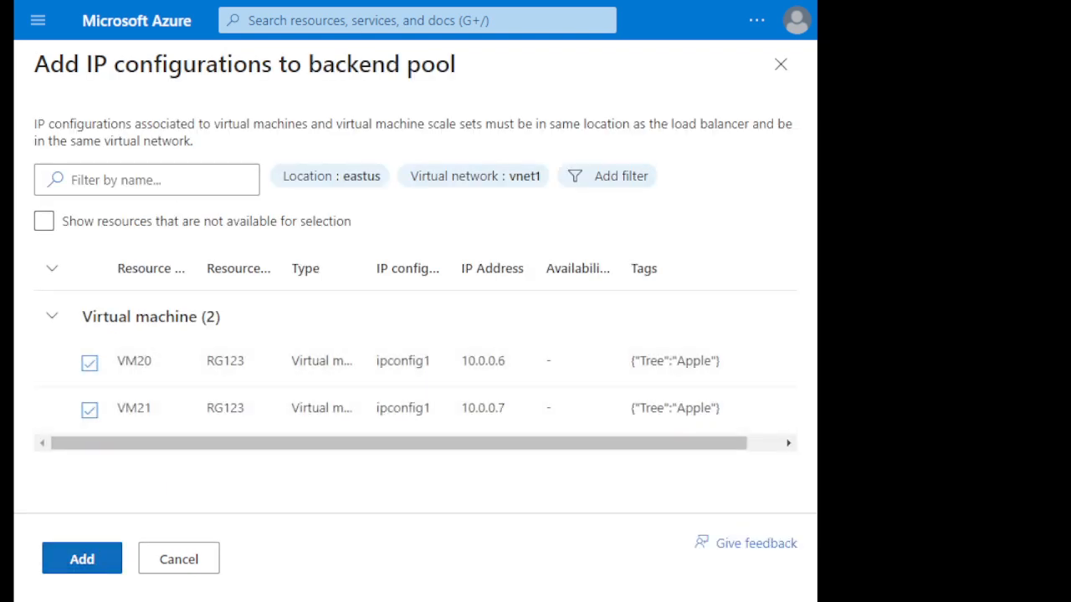
{"action": "scroll", "coordinate": [335, 430], "scroll_direction": "down", "scroll_amount": 1}
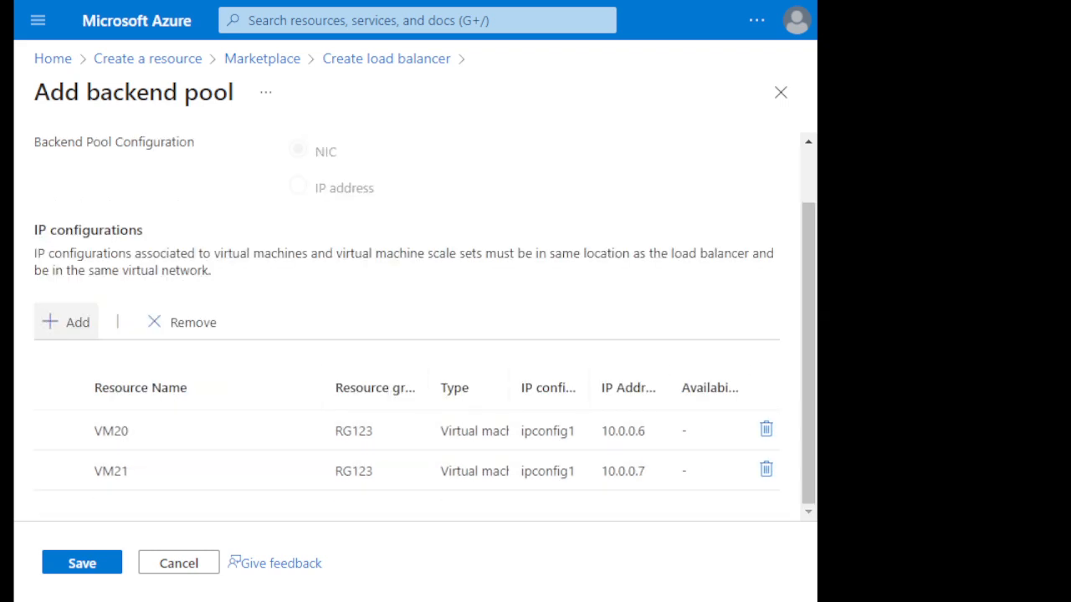
Save the backend pool b4 and proceed to the inbound NAT rule section of the load balancer setup
{"action": "left_click", "coordinate": [82, 563]}
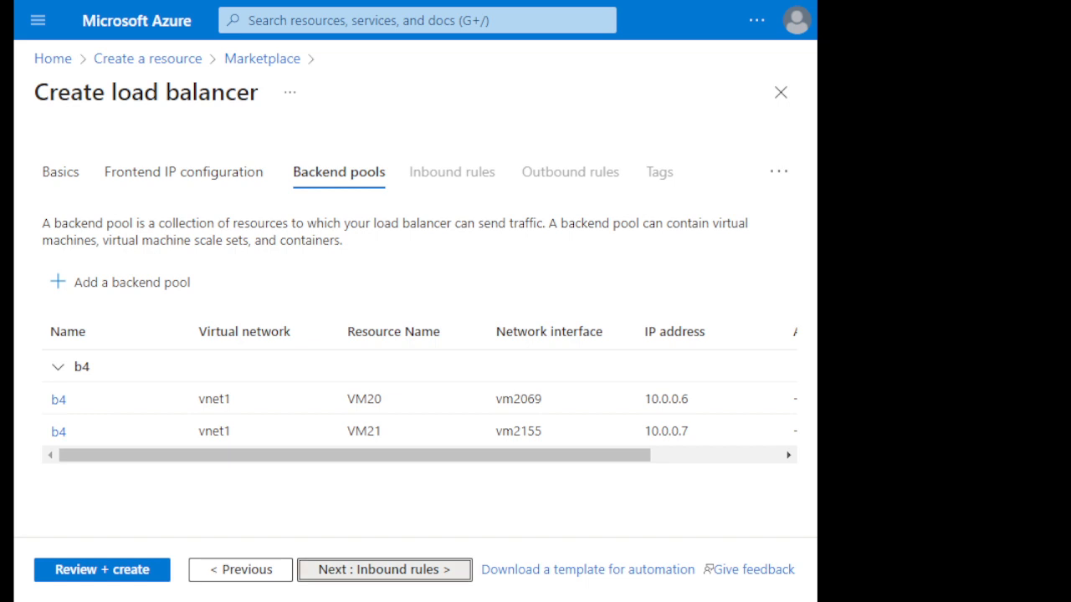
{"action": "left_click", "coordinate": [384, 568]}
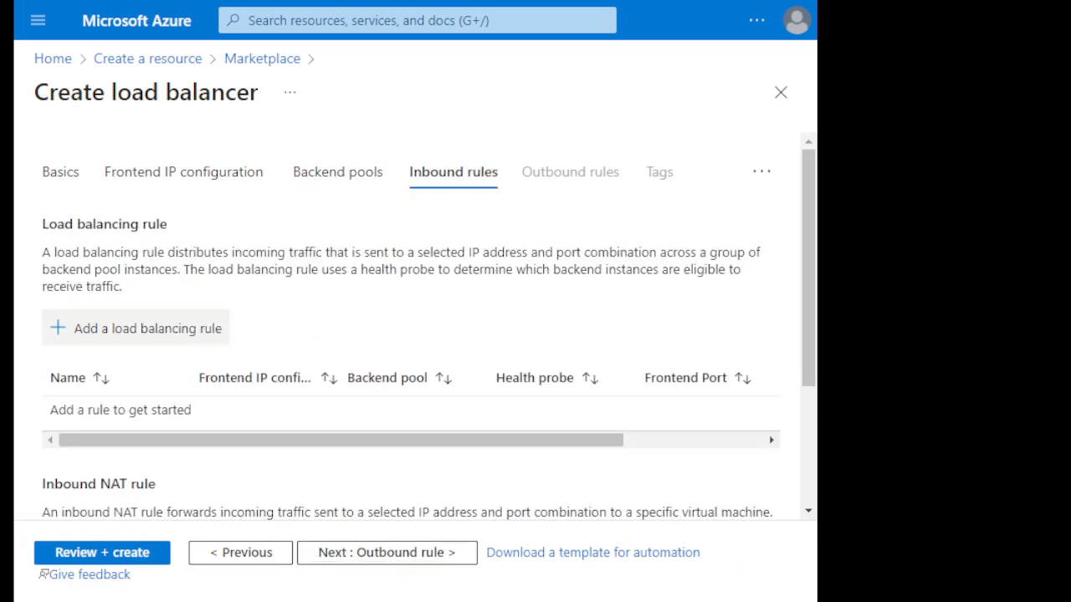
{"action": "scroll", "coordinate": [410, 326], "scroll_direction": "down", "scroll_amount": 3}
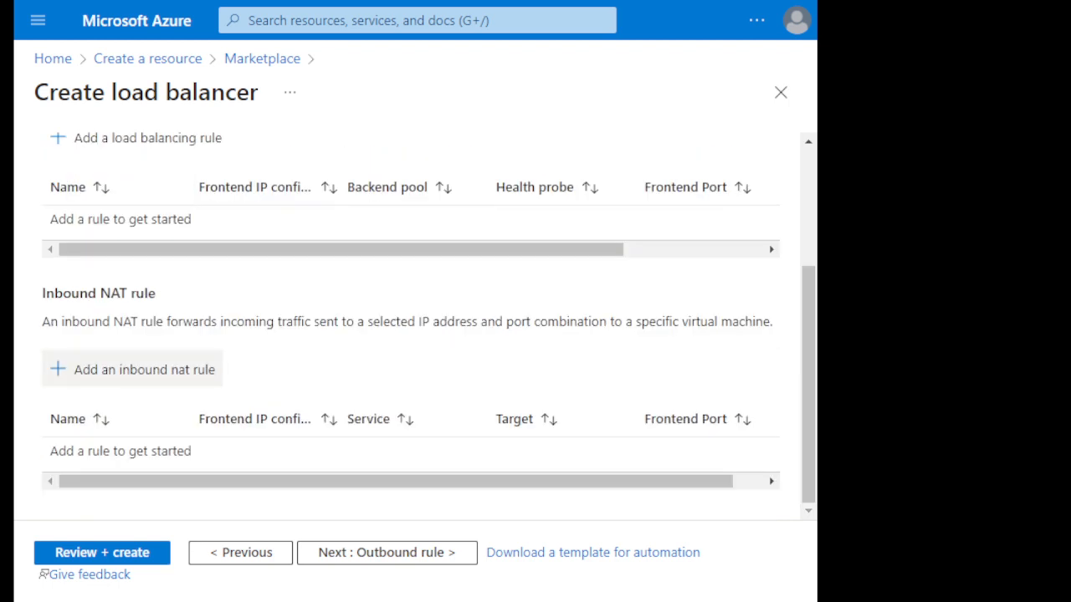
Start an inbound NAT rule named inboundnat4 with frontend IP address ip4 and the Backend pool type
{"action": "left_click", "coordinate": [134, 369]}
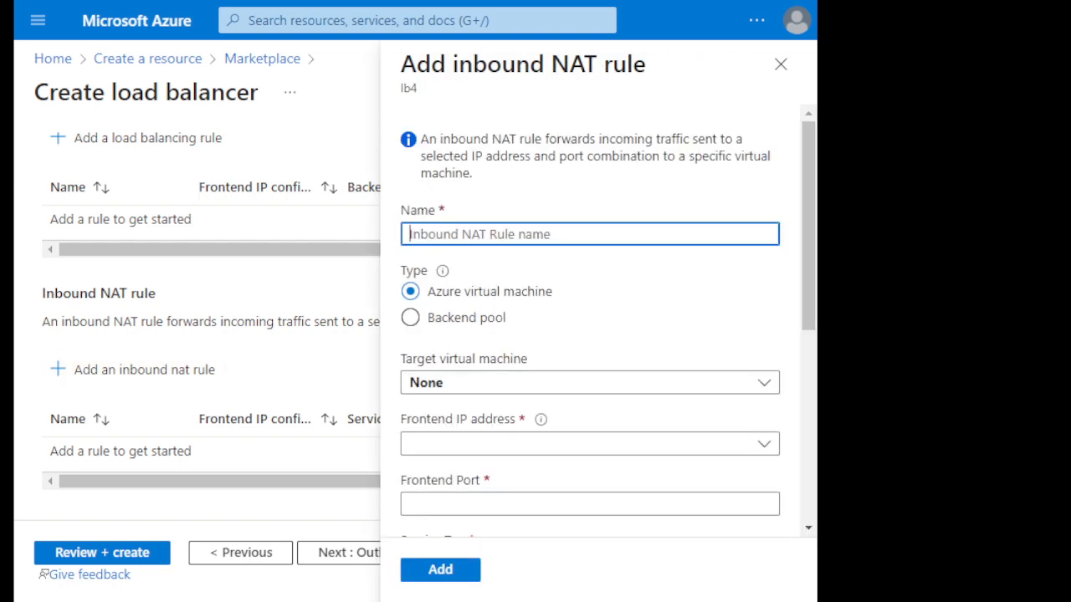
{"action": "type", "text": "inb"}
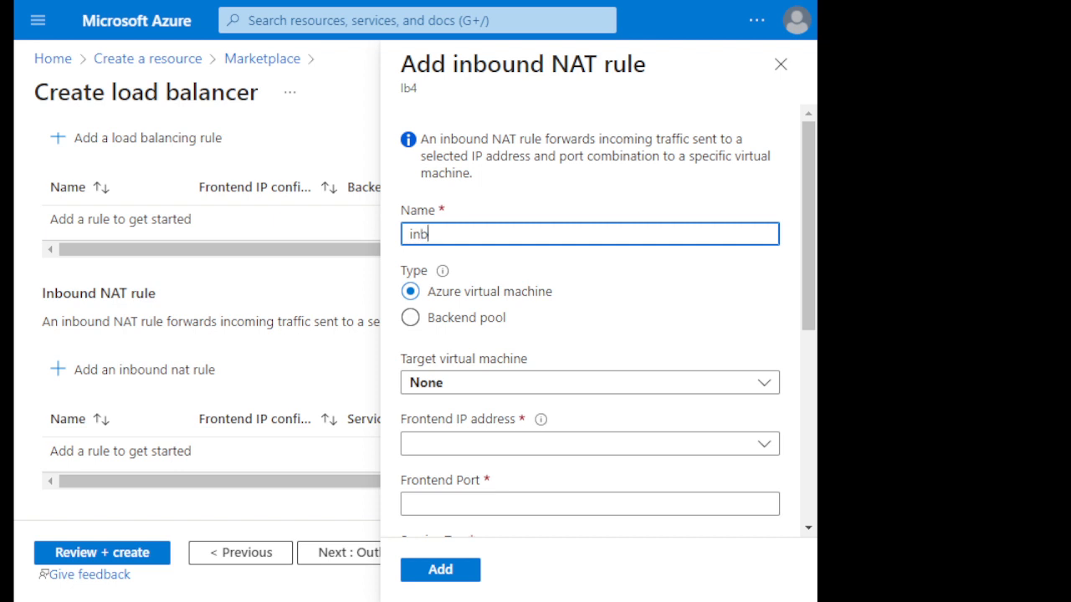
{"action": "type", "text": "oundnat4"}
{"action": "left_click", "coordinate": [590, 445]}
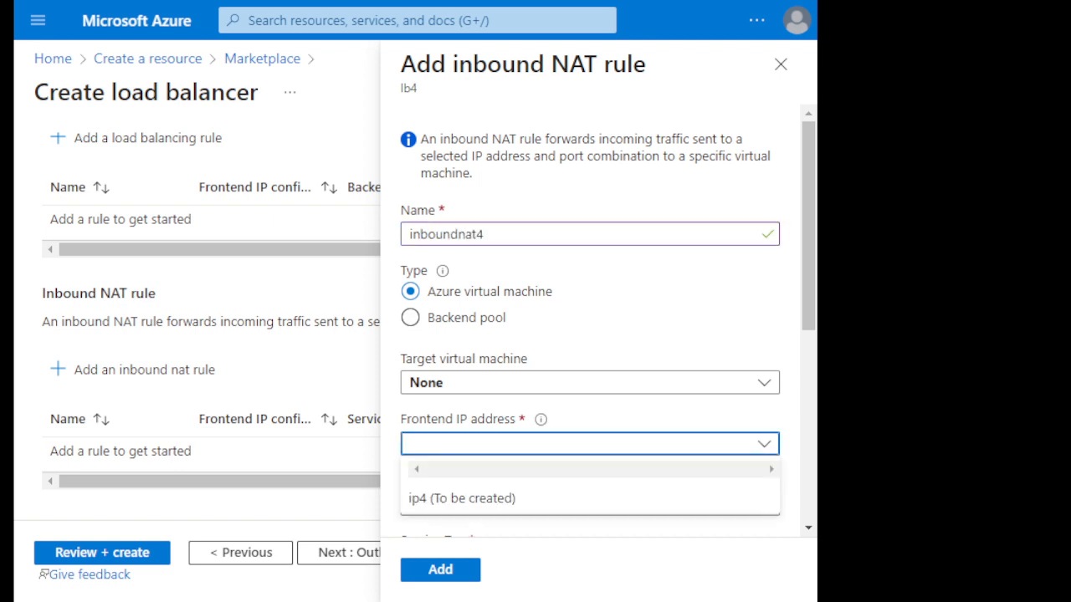
{"action": "left_click", "coordinate": [590, 498]}
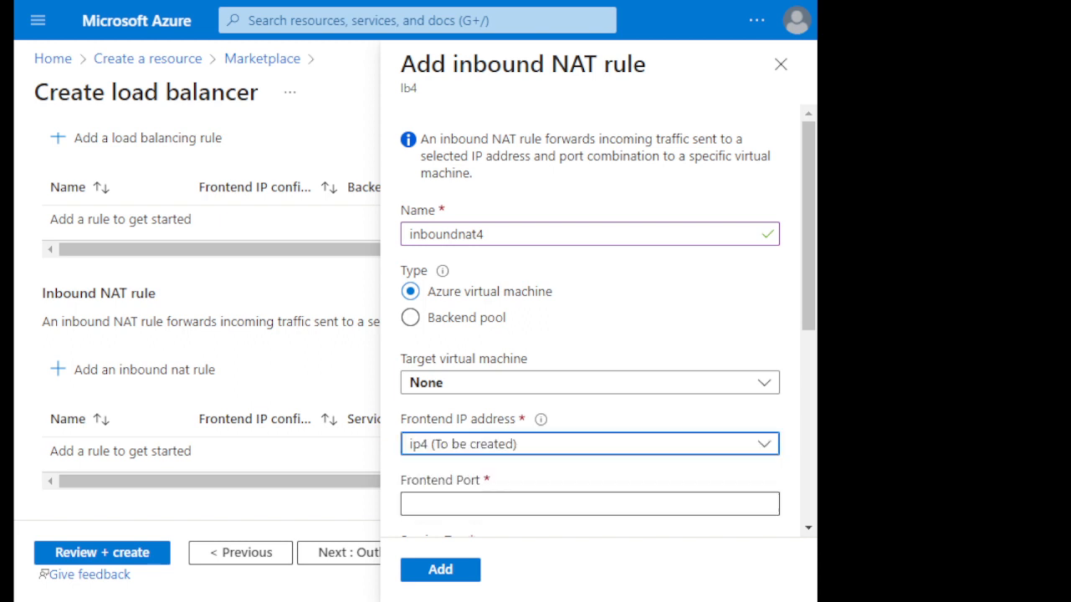
{"action": "scroll", "coordinate": [590, 494], "scroll_direction": "down", "scroll_amount": 1}
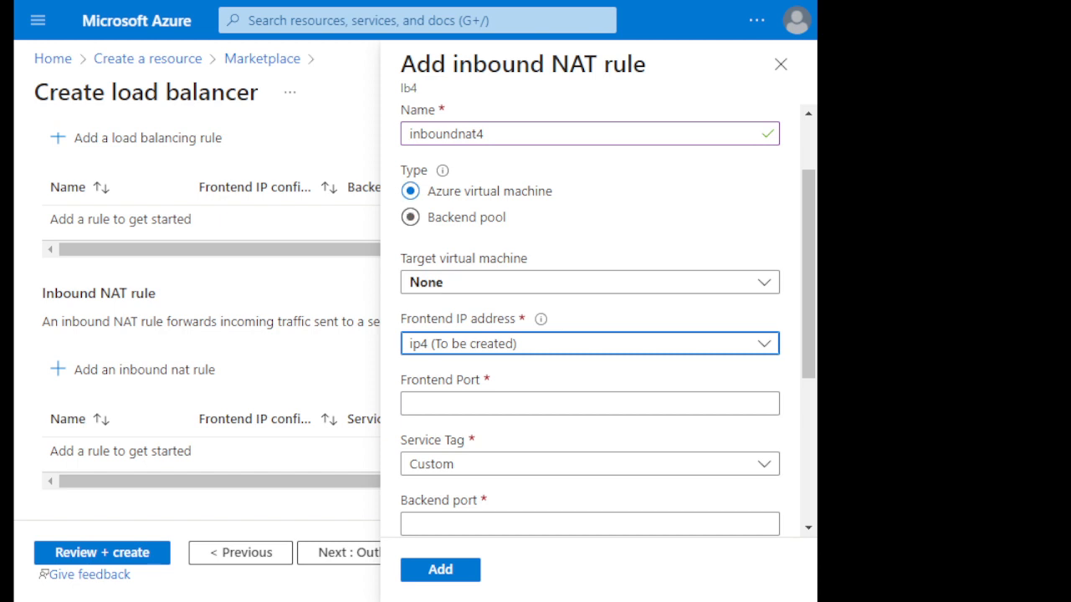
{"action": "left_click", "coordinate": [410, 216]}
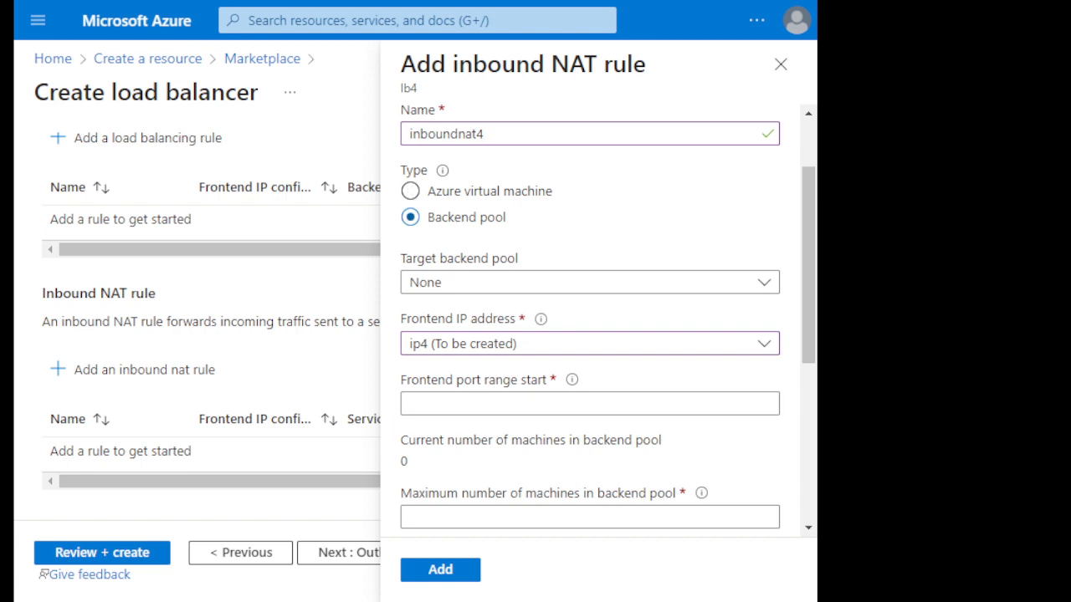
Set the NAT rule's frontend port range start to 80, maximum machines to 2 and backend port to 80, and add the rule
{"action": "left_click", "coordinate": [590, 404]}
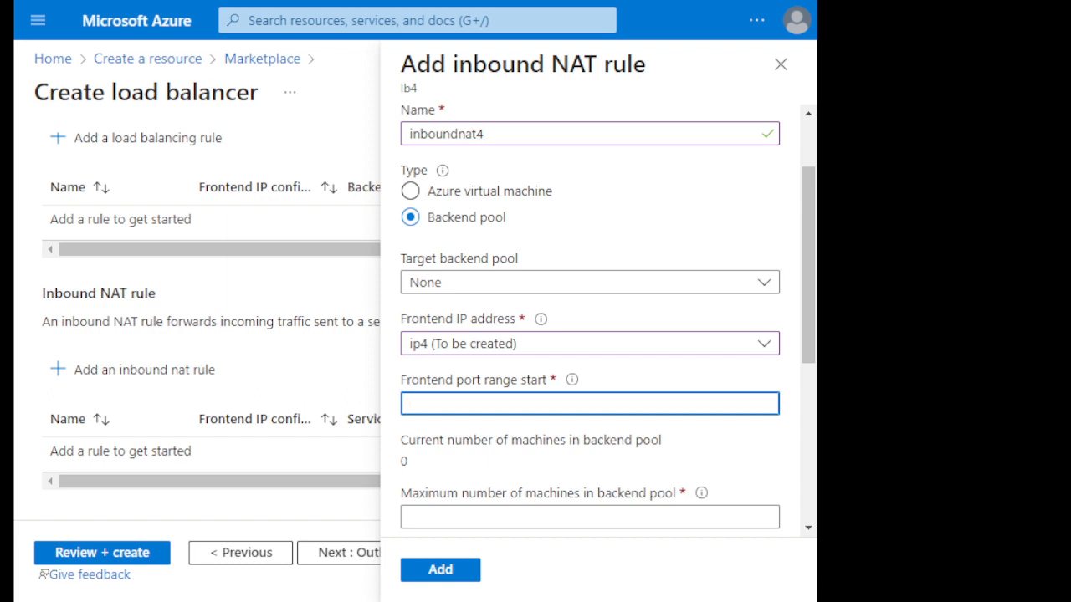
{"action": "type", "text": "80"}
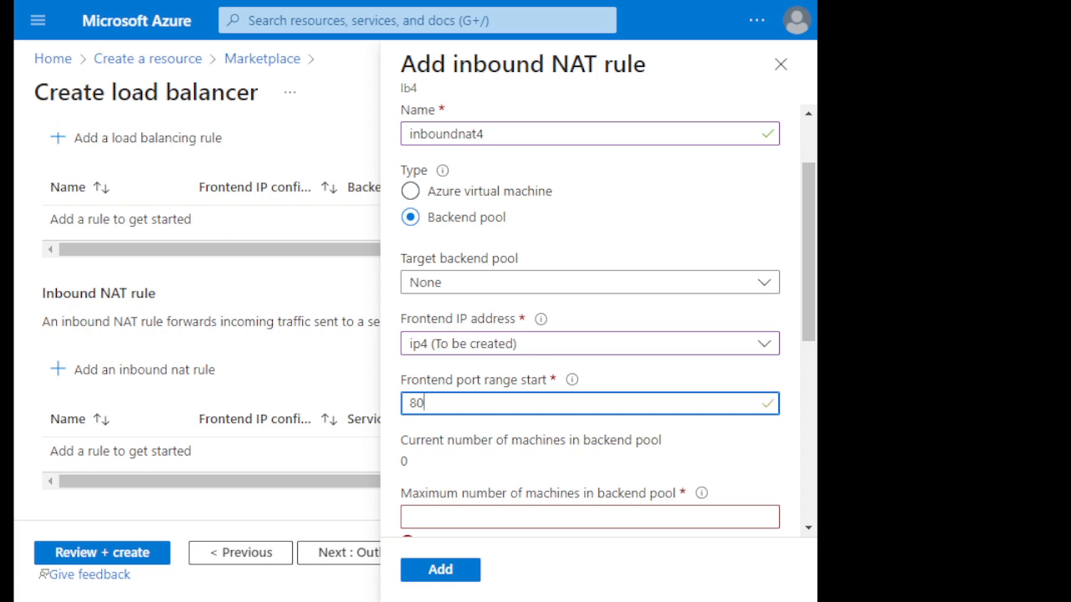
{"action": "scroll", "coordinate": [590, 318], "scroll_direction": "down", "scroll_amount": 1}
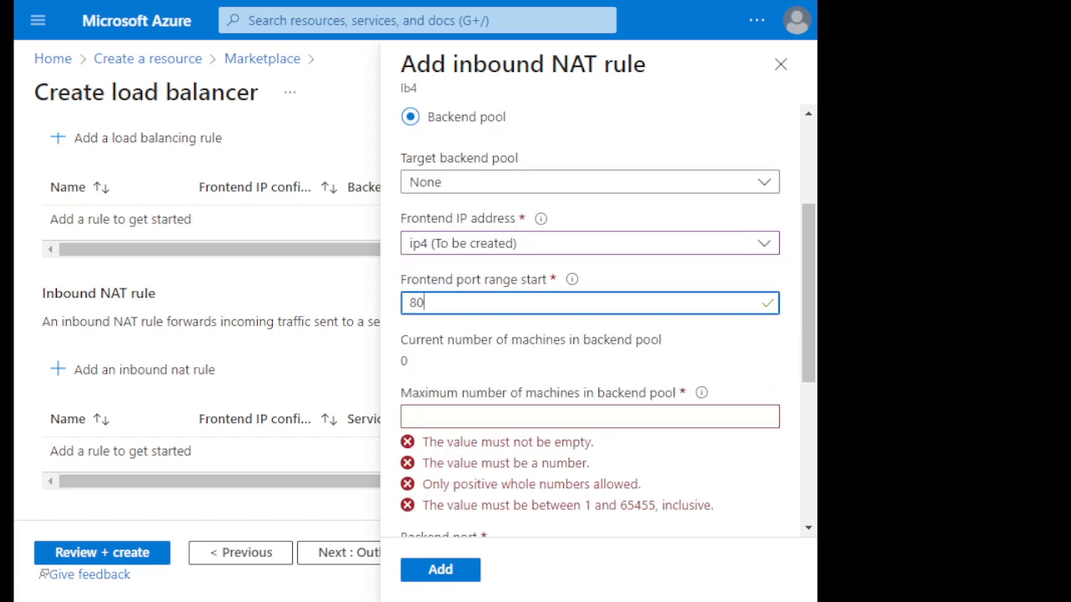
{"action": "left_click", "coordinate": [590, 416]}
{"action": "type", "text": "2"}
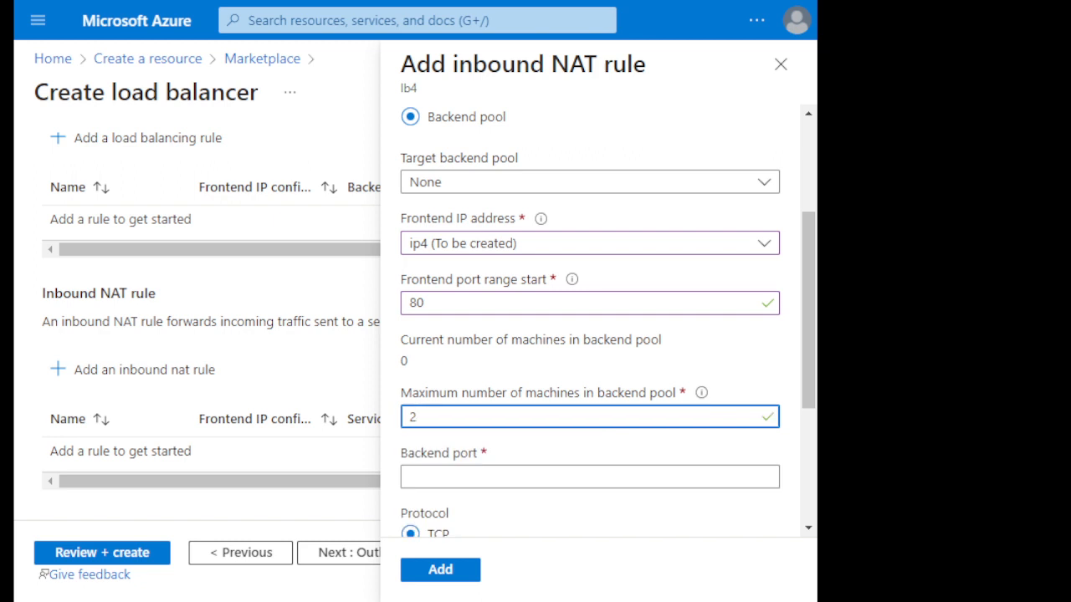
{"action": "left_click", "coordinate": [590, 477]}
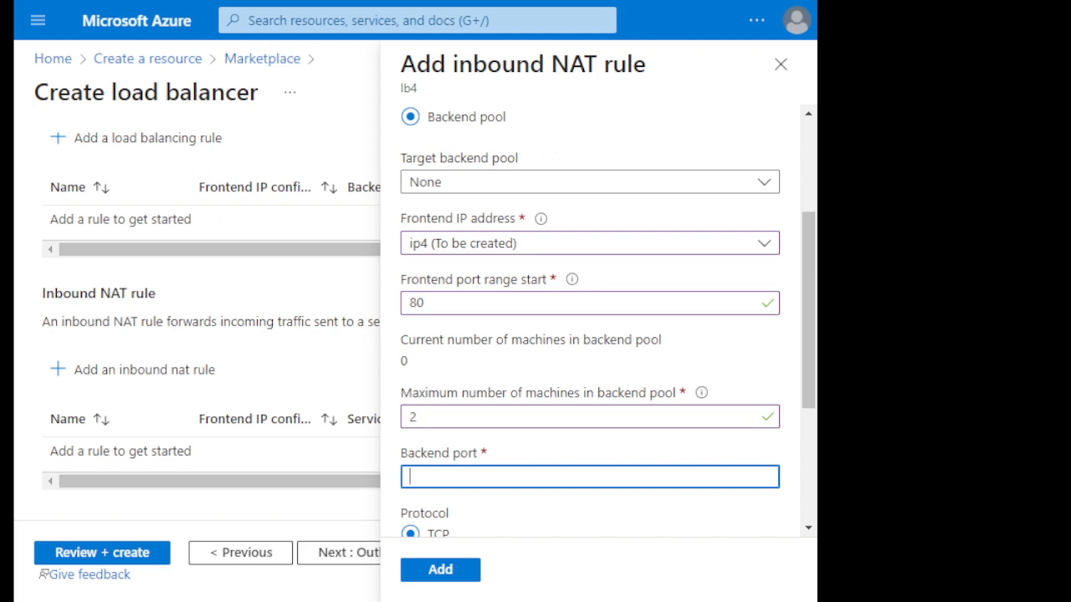
{"action": "type", "text": "80"}
{"action": "scroll", "coordinate": [590, 318], "scroll_direction": "down", "scroll_amount": 2}
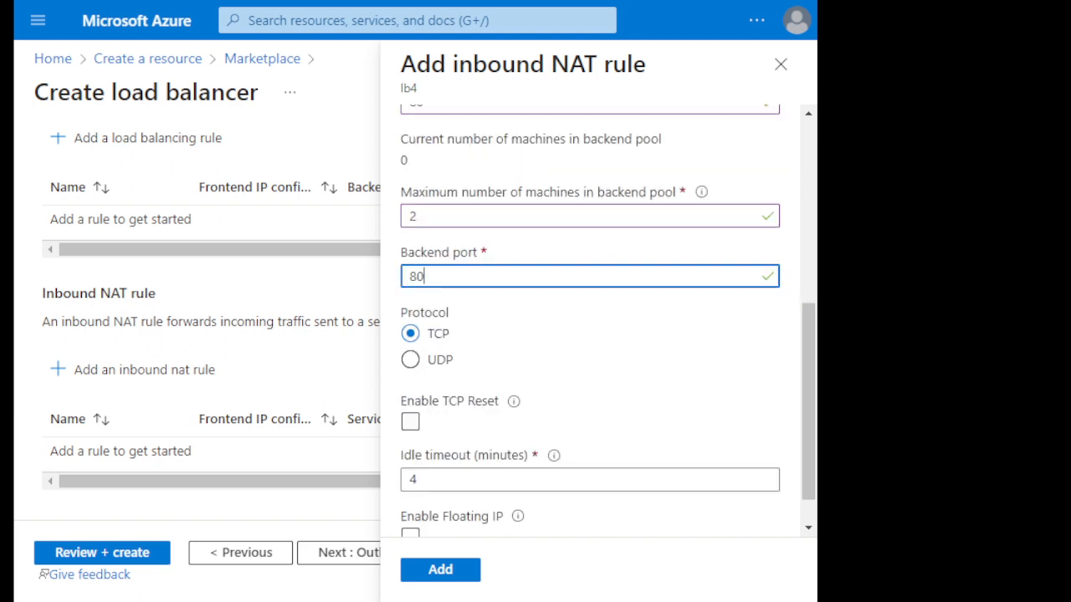
{"action": "scroll", "coordinate": [590, 335], "scroll_direction": "down", "scroll_amount": 1}
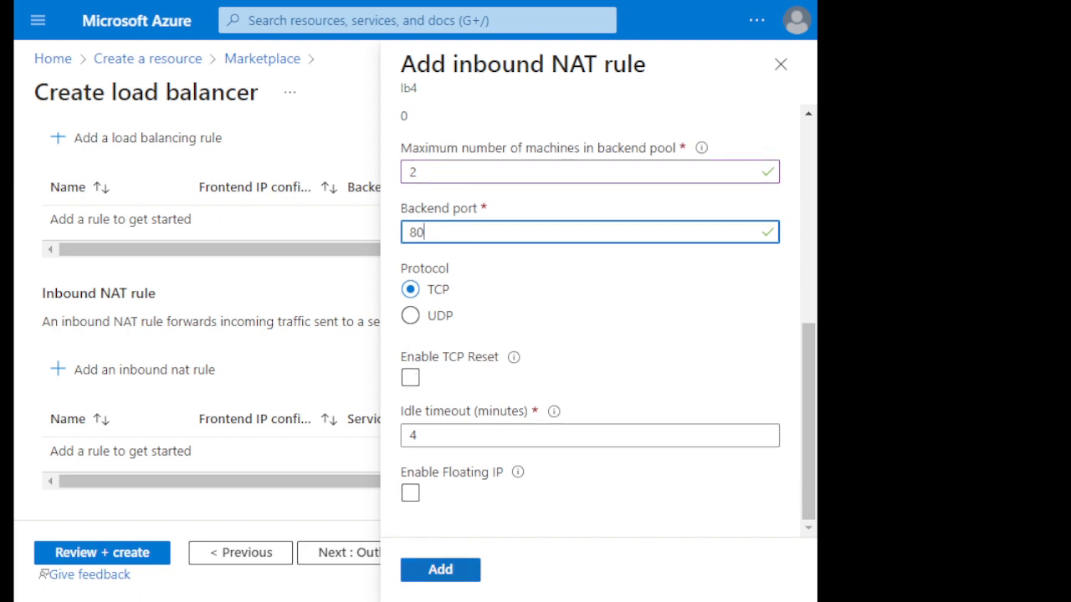
{"action": "left_click", "coordinate": [441, 569]}
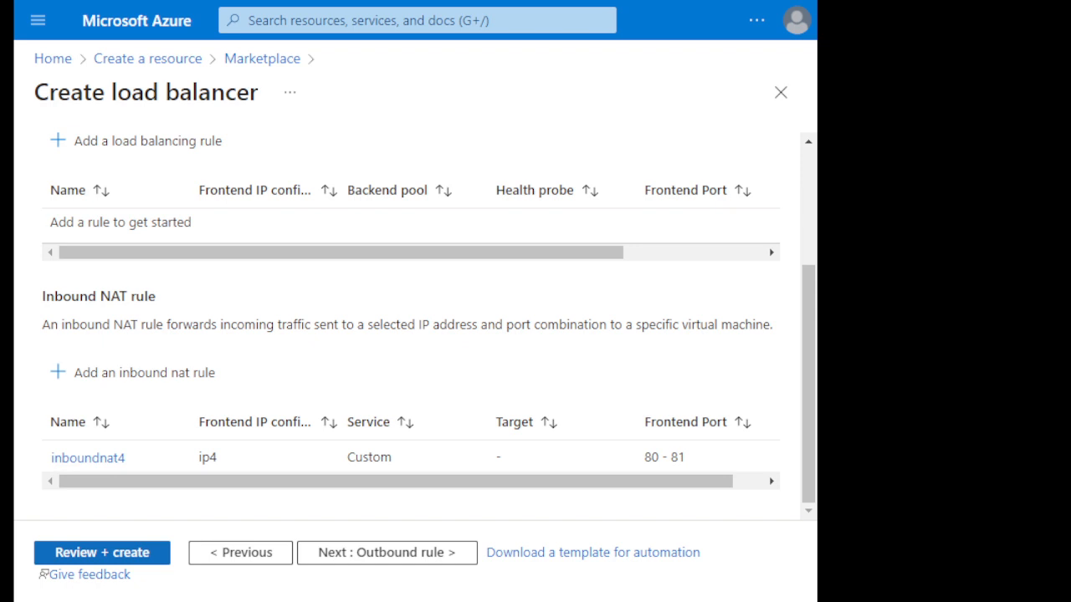
Proceed past outbound rules and tags without adding any, and create the load balancer lb4
{"action": "left_click", "coordinate": [386, 552]}
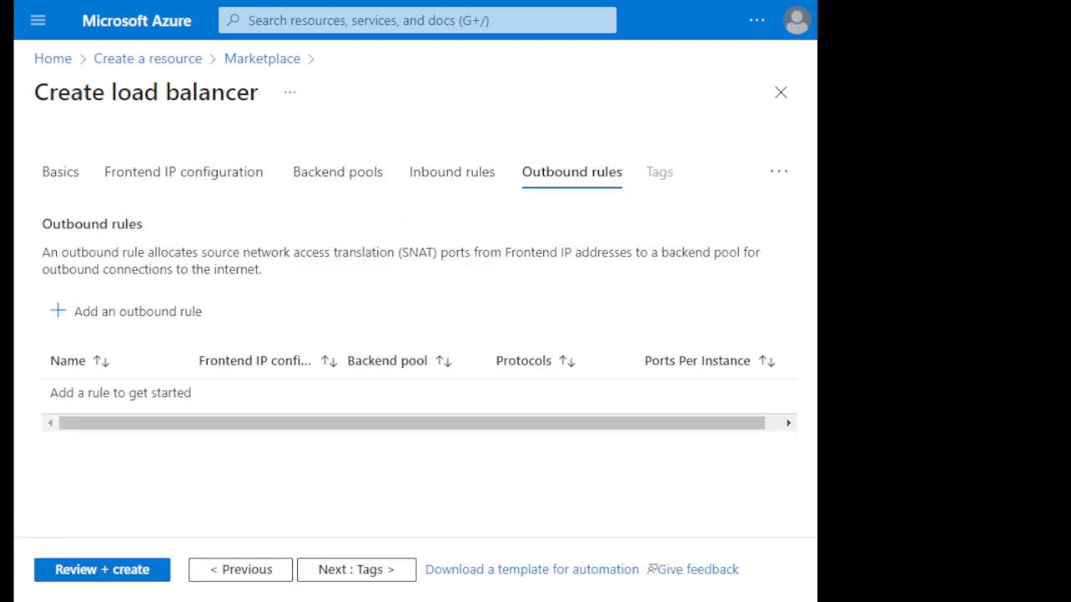
{"action": "left_click", "coordinate": [356, 570]}
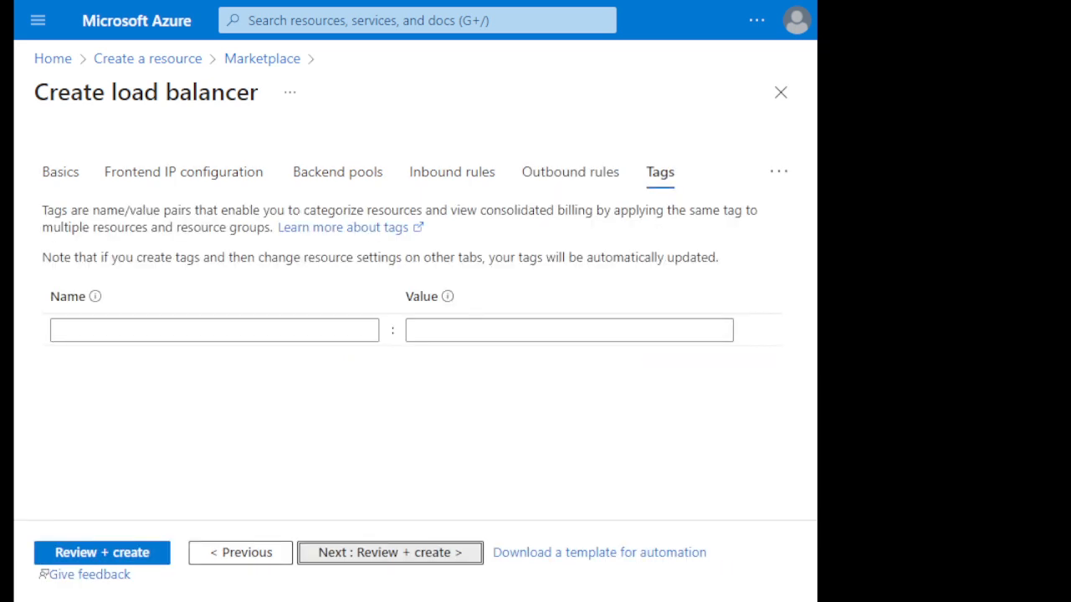
{"action": "left_click", "coordinate": [390, 553]}
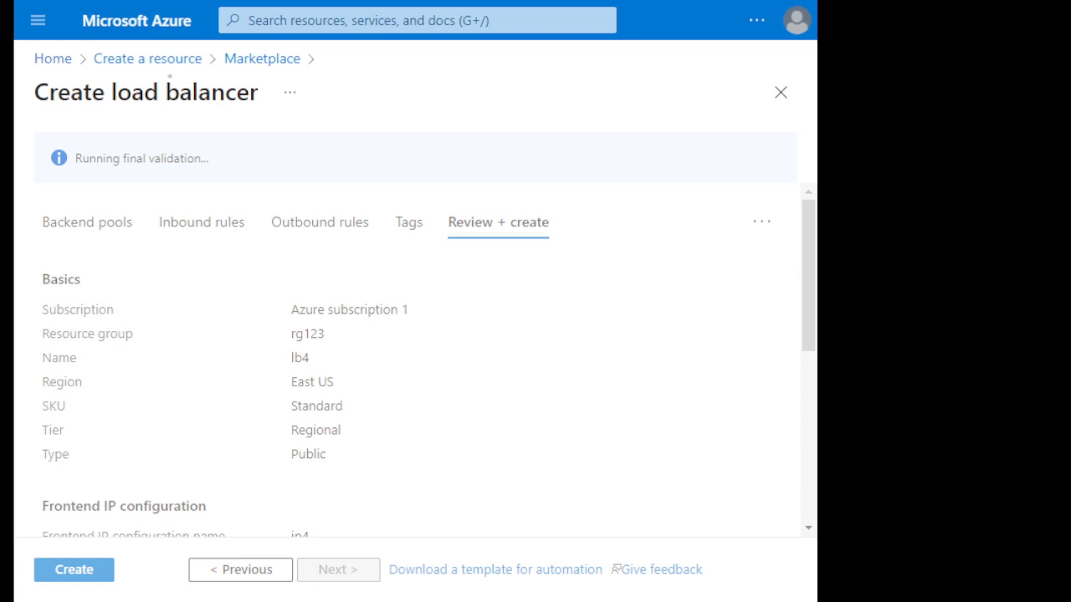
{"action": "left_click", "coordinate": [74, 570]}
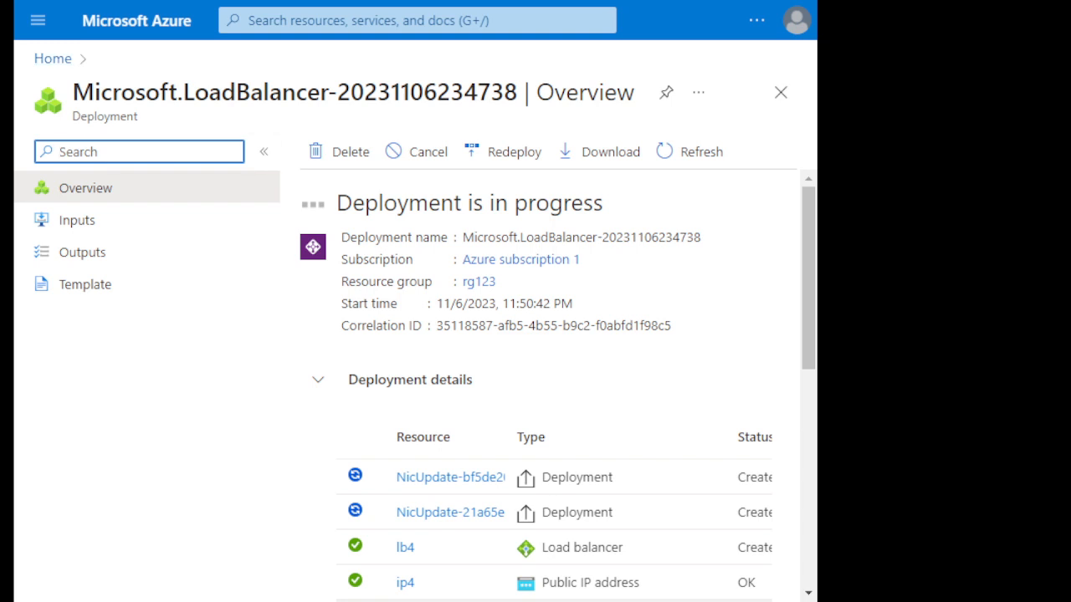
Open the load balancer lb4 from the recent resources and check its frontend IP configuration and backend pools
{"action": "left_click", "coordinate": [53, 59]}
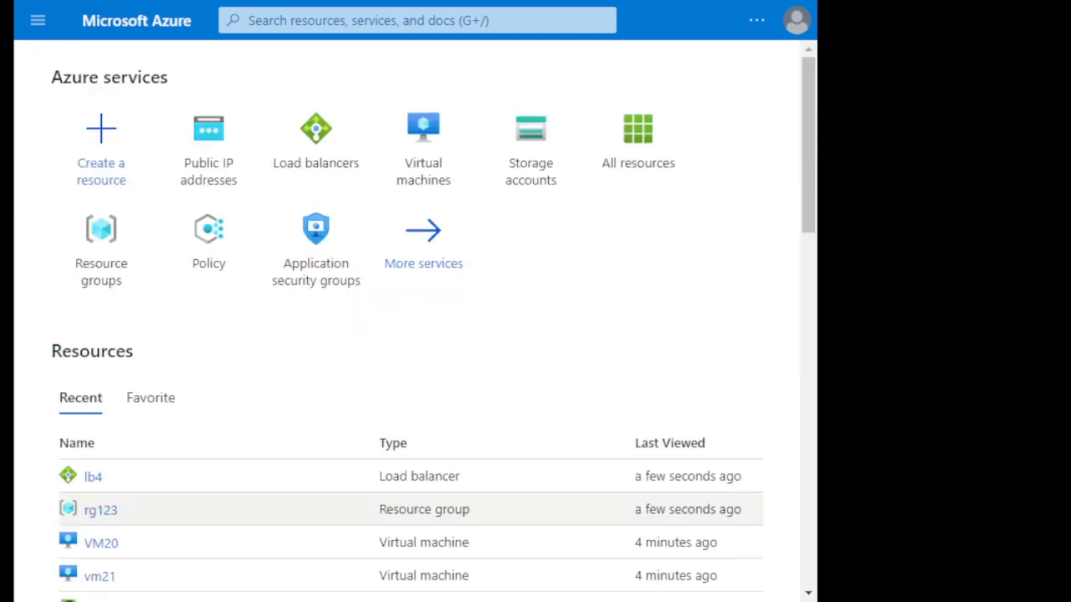
{"action": "left_click", "coordinate": [93, 476]}
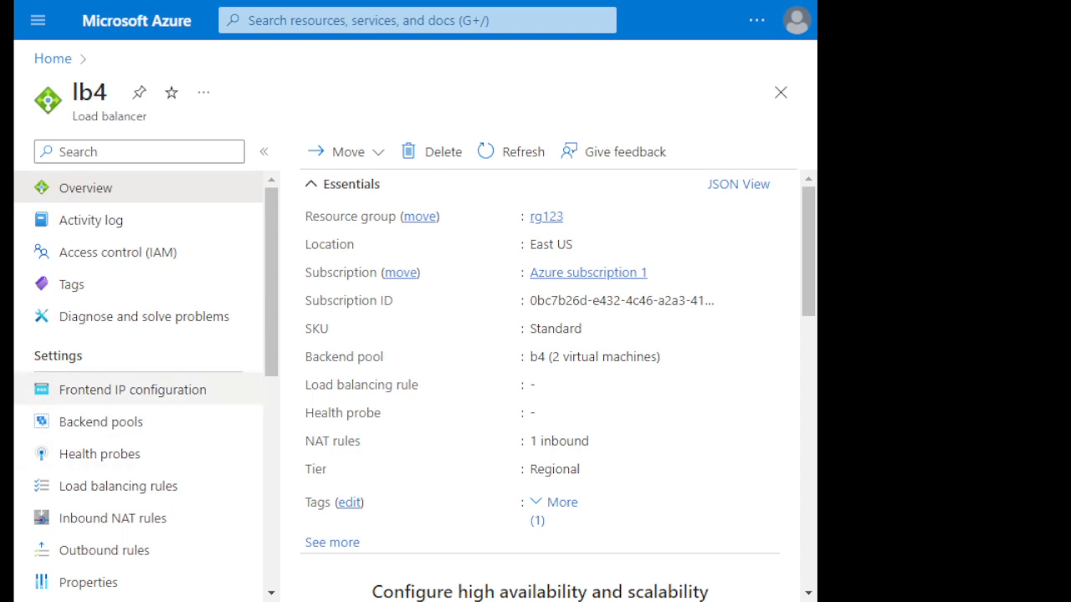
{"action": "left_click", "coordinate": [133, 390]}
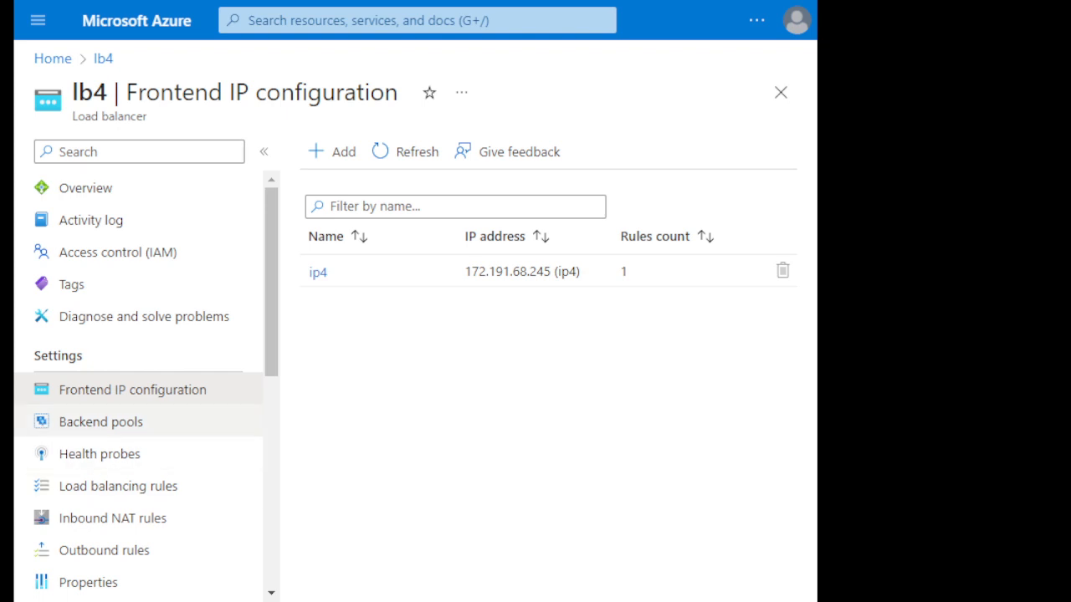
{"action": "left_click", "coordinate": [100, 421]}
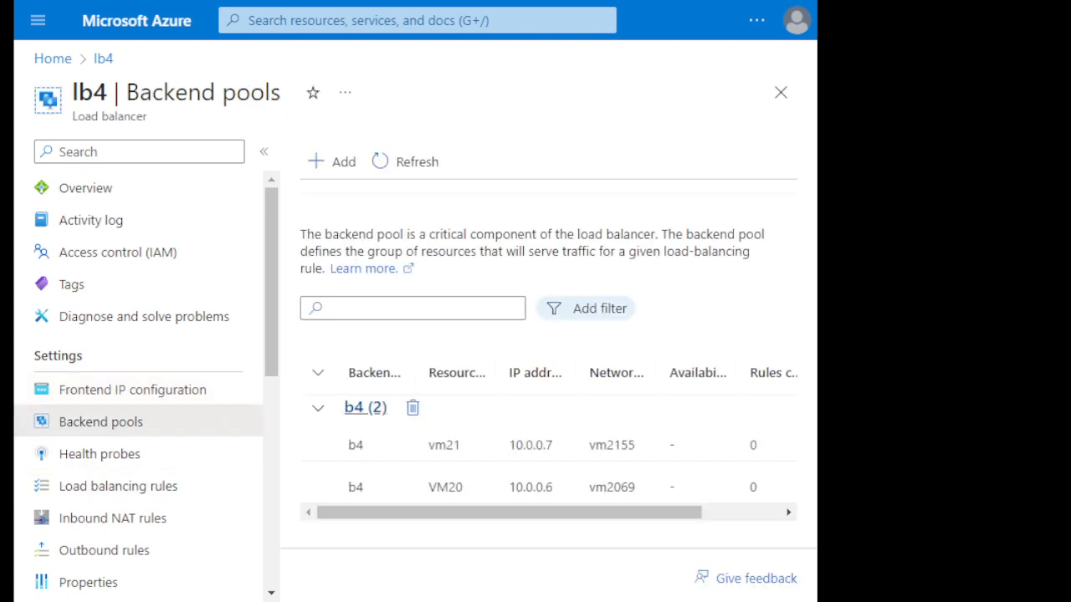
Set the target backend pool of lb4's inbound NAT rule inboundnat4 to b4 and save the rule
{"action": "left_click", "coordinate": [113, 518]}
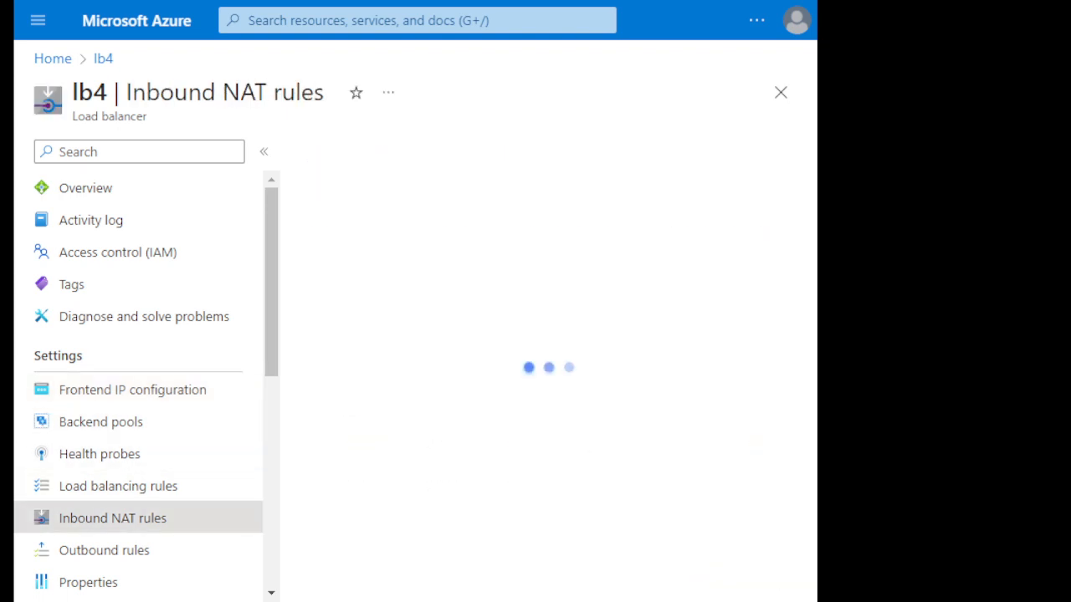
{"action": "left_click", "coordinate": [346, 270]}
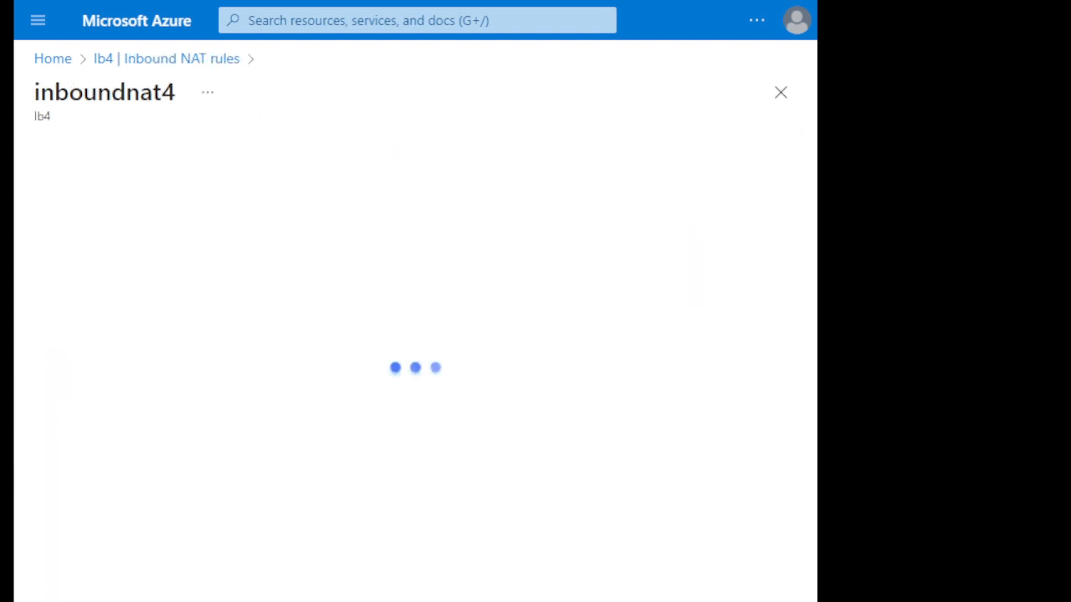
{"action": "left_click", "coordinate": [526, 330]}
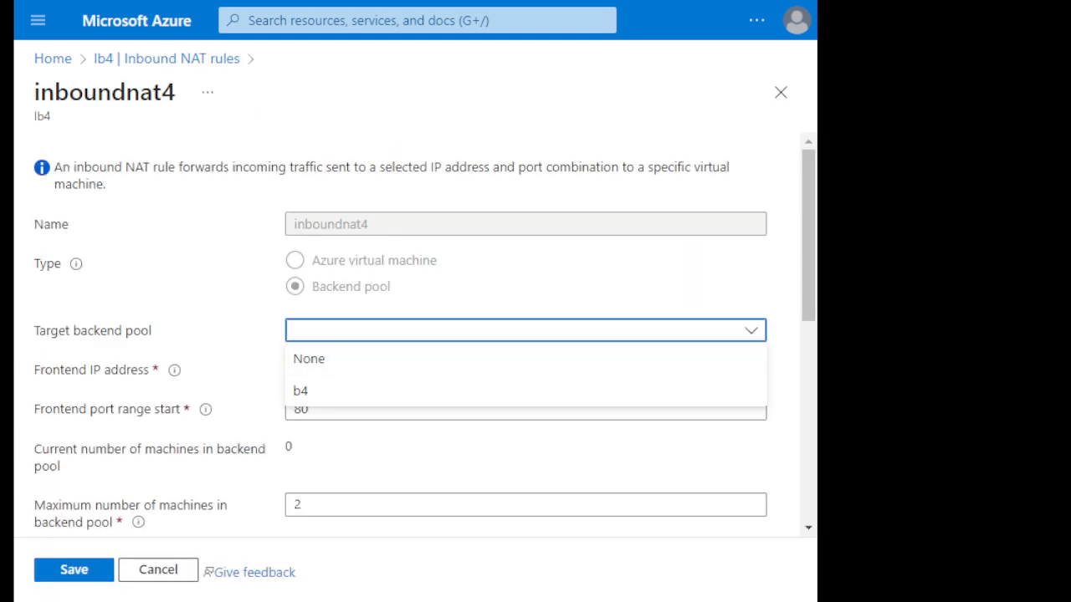
{"action": "left_click", "coordinate": [525, 391]}
{"action": "scroll", "coordinate": [526, 376], "scroll_direction": "down", "scroll_amount": 1}
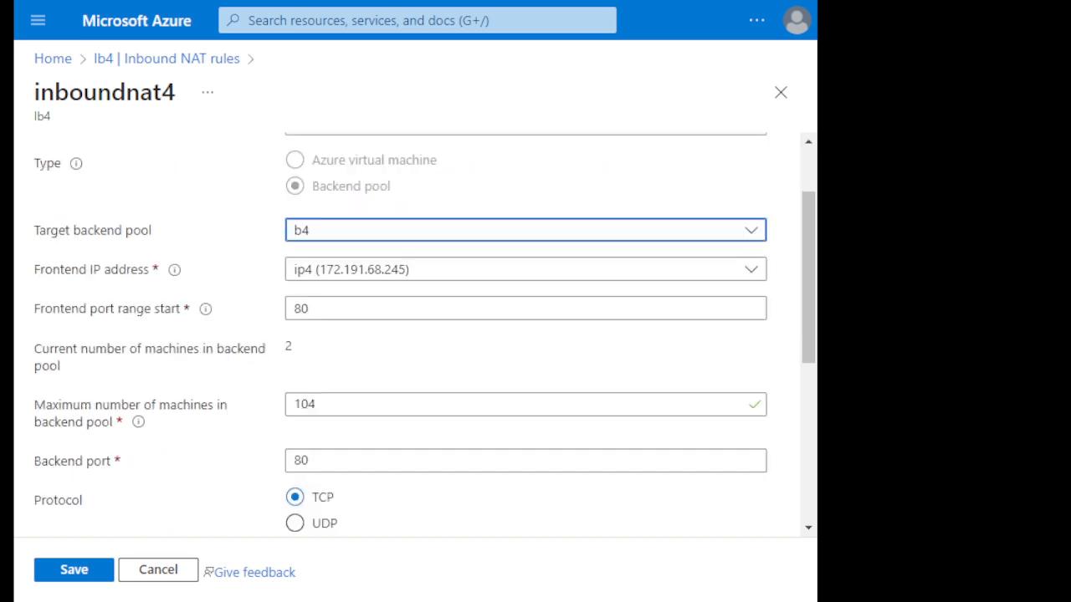
{"action": "scroll", "coordinate": [525, 335], "scroll_direction": "down", "scroll_amount": 4}
{"action": "left_click", "coordinate": [73, 569]}
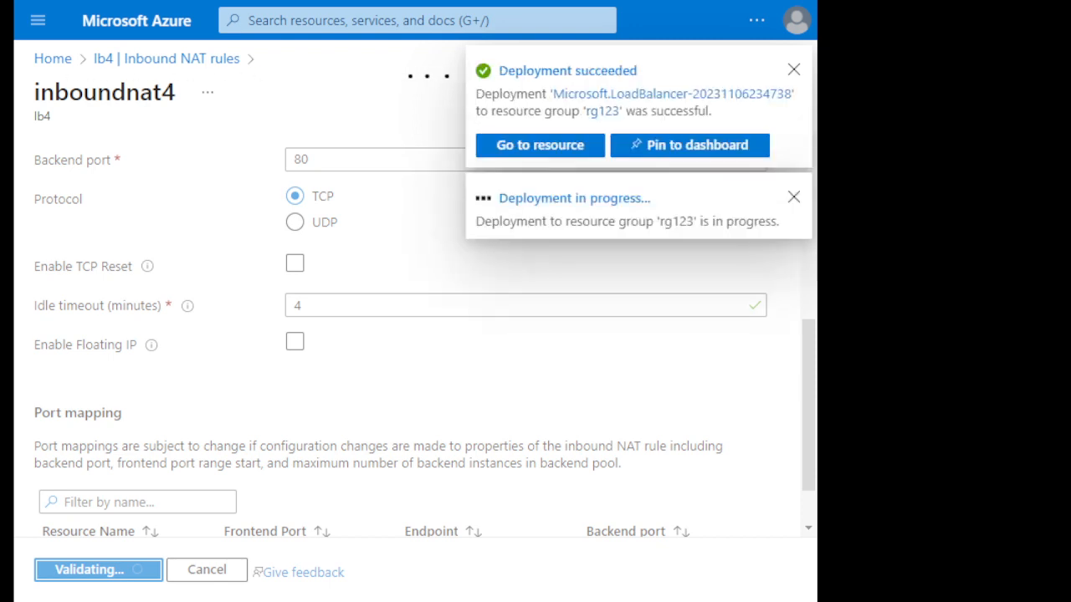
Check lb4's backend pools and the port mapping of inboundnat4, and open the resource group rg123
{"action": "left_click", "coordinate": [541, 143]}
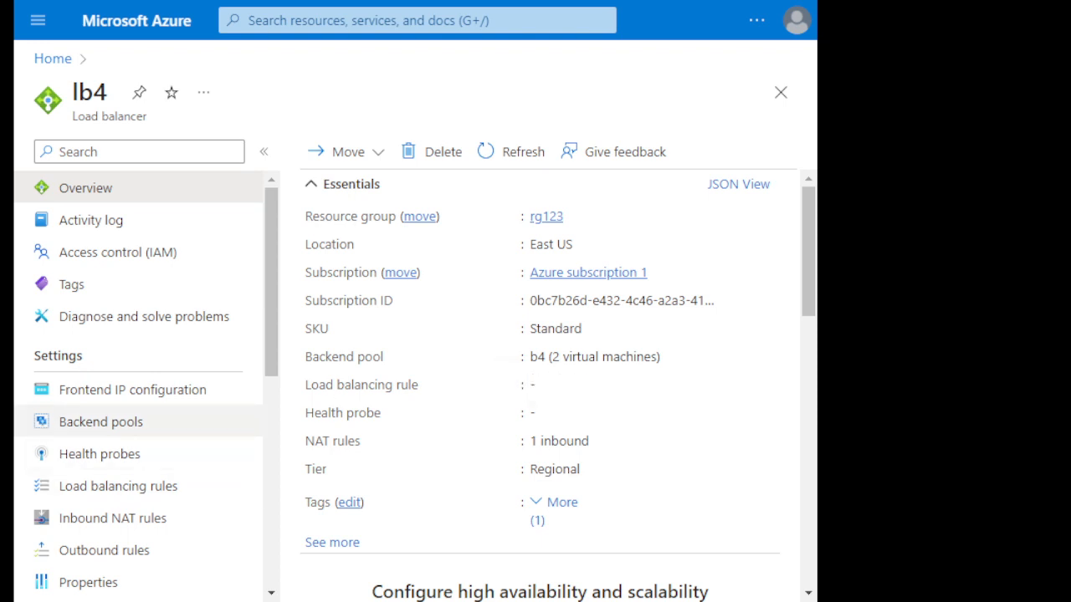
{"action": "left_click", "coordinate": [101, 422]}
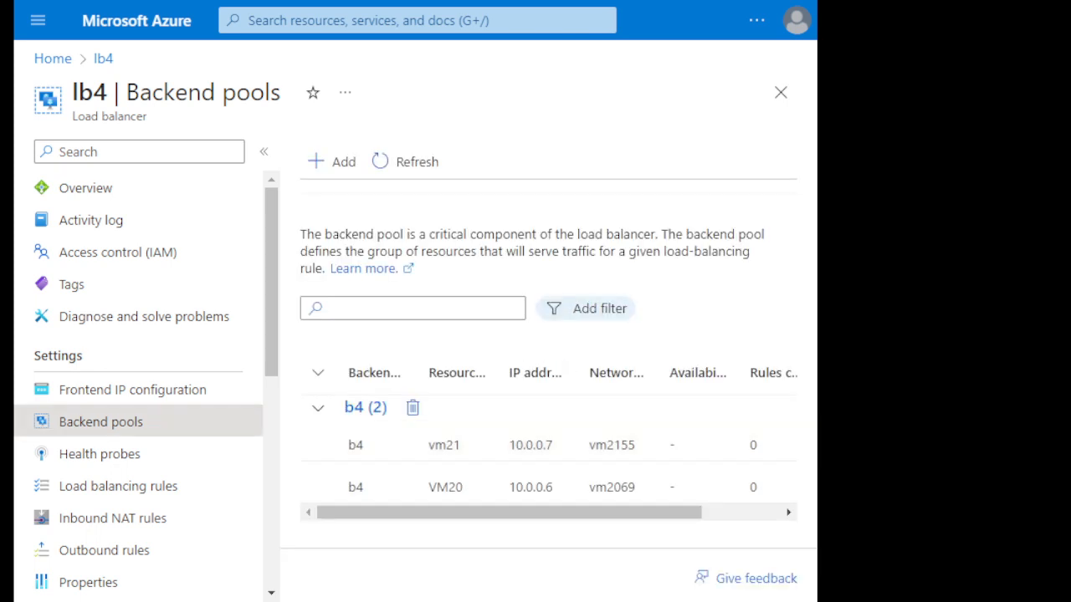
{"action": "left_click", "coordinate": [112, 518]}
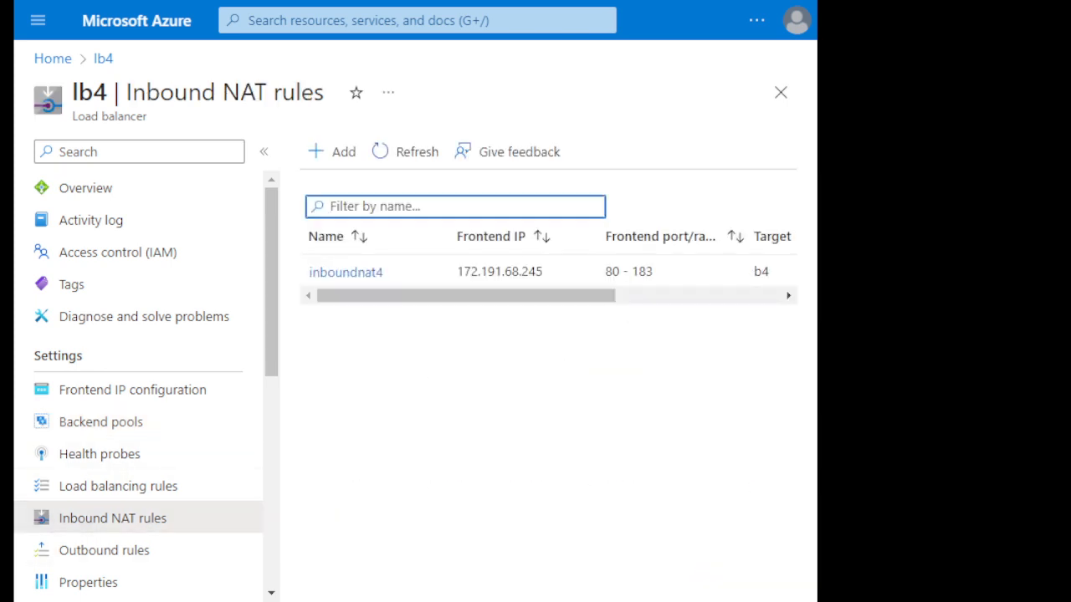
{"action": "left_click", "coordinate": [345, 272]}
{"action": "scroll", "coordinate": [401, 335], "scroll_direction": "down", "scroll_amount": 10}
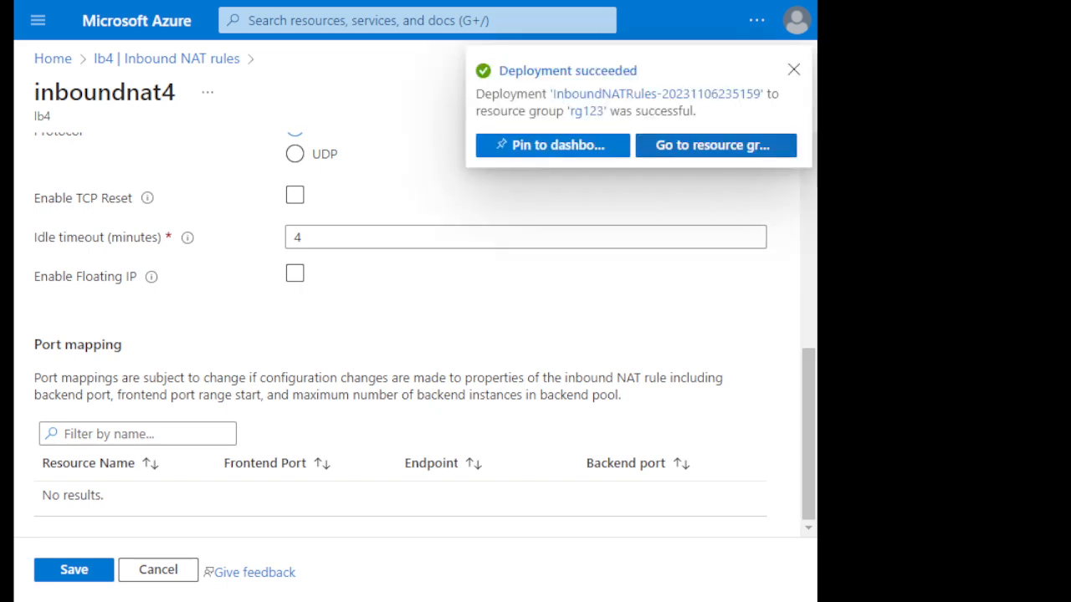
{"action": "left_click", "coordinate": [715, 144]}
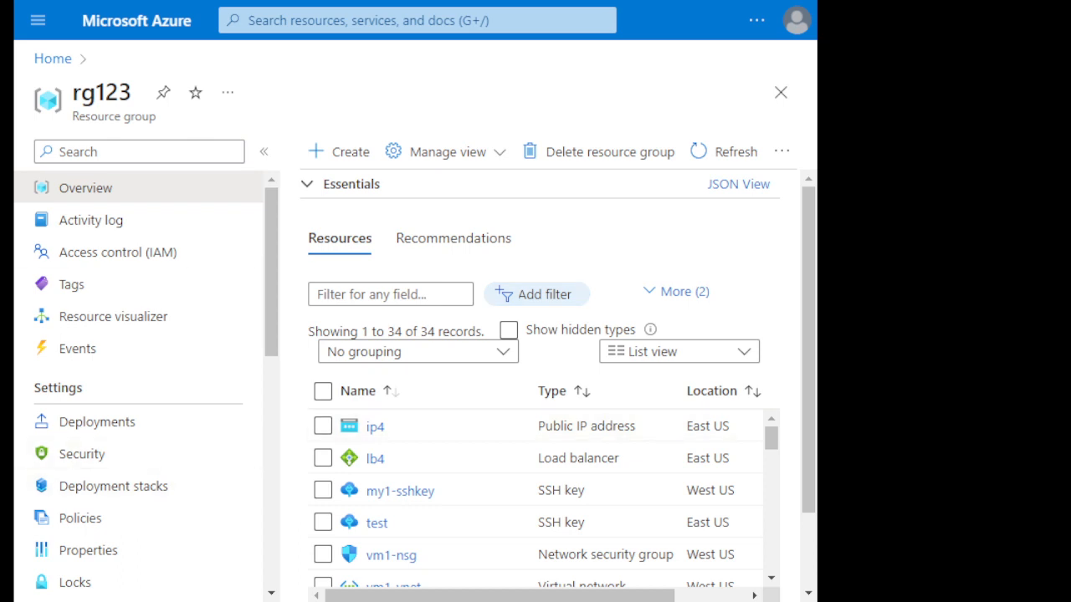
Open load balancer lb4 from the resource group and review the settings and port mapping of its inbound NAT rule inboundnat4
{"action": "left_click", "coordinate": [375, 459]}
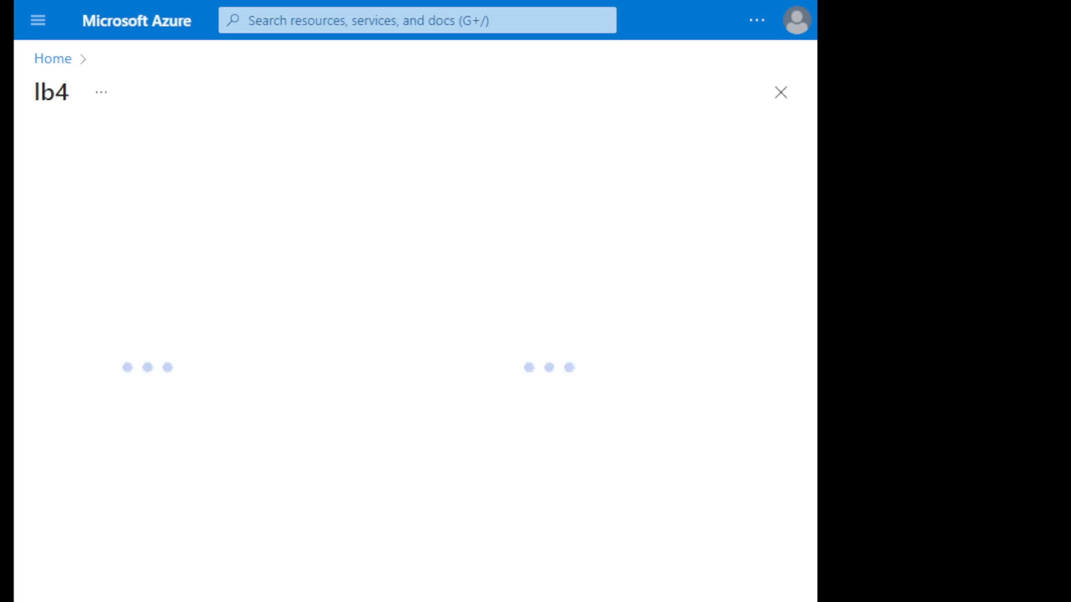
{"action": "scroll", "coordinate": [548, 376], "scroll_direction": "down", "scroll_amount": 10}
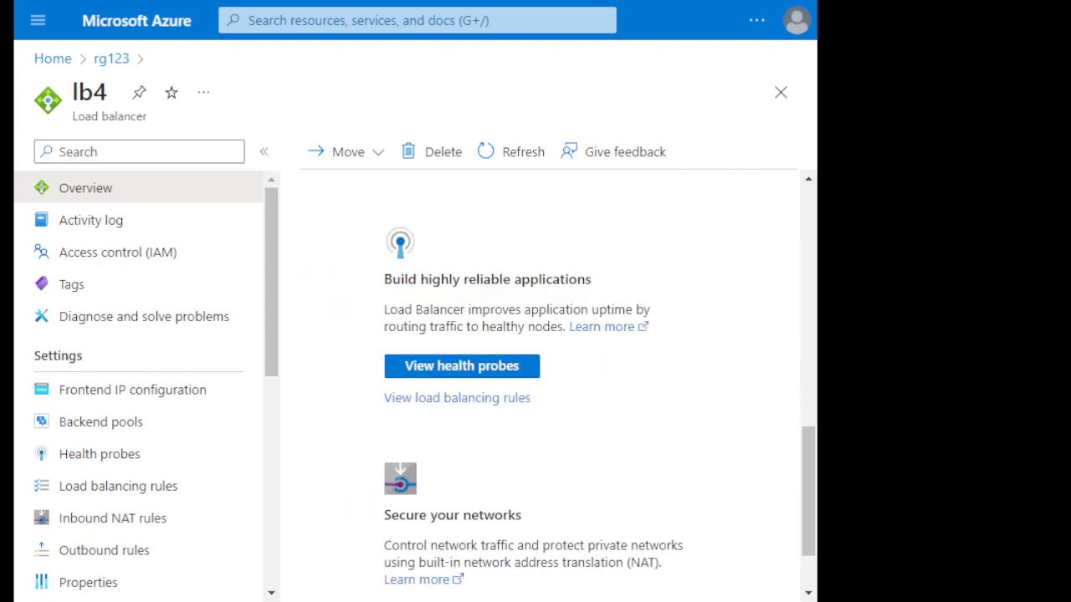
{"action": "scroll", "coordinate": [548, 376], "scroll_direction": "down", "scroll_amount": 1}
{"action": "scroll", "coordinate": [548, 376], "scroll_direction": "up", "scroll_amount": 5}
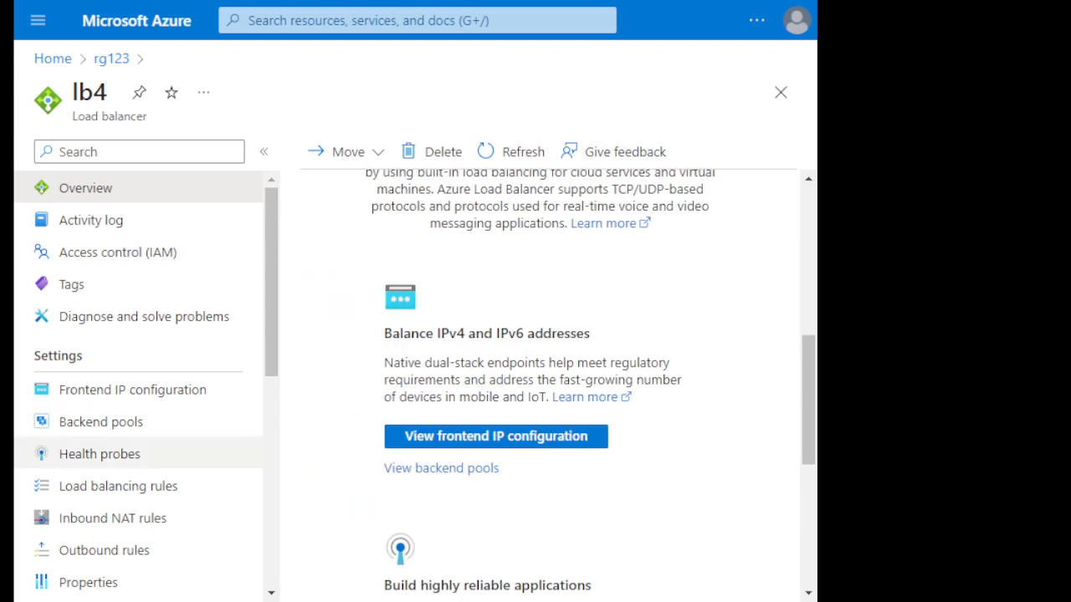
{"action": "left_click", "coordinate": [112, 518]}
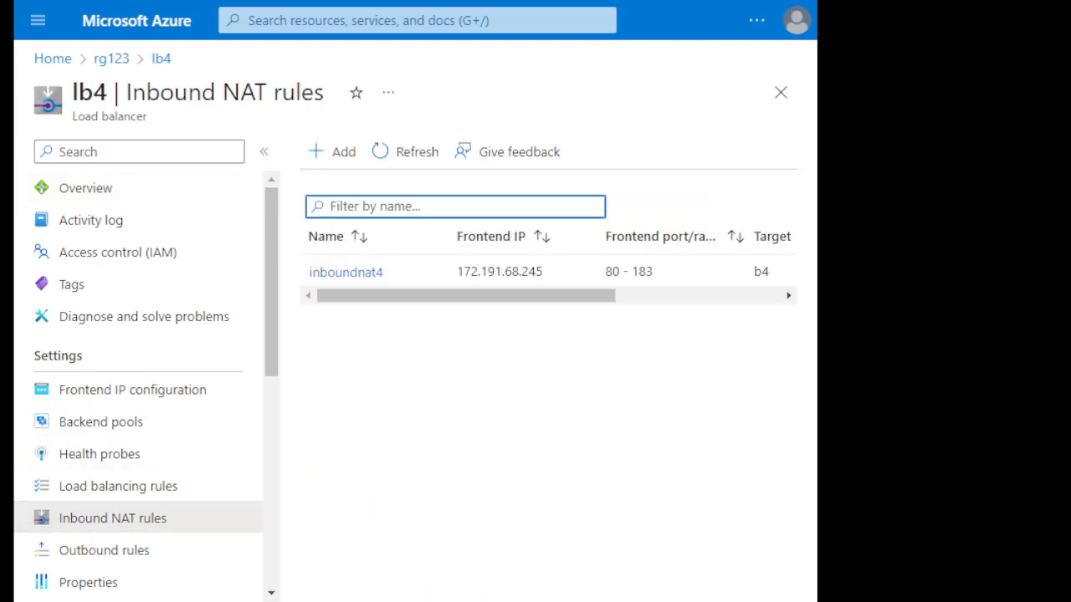
{"action": "left_click", "coordinate": [345, 272]}
{"action": "scroll", "coordinate": [410, 335], "scroll_direction": "down", "scroll_amount": 5}
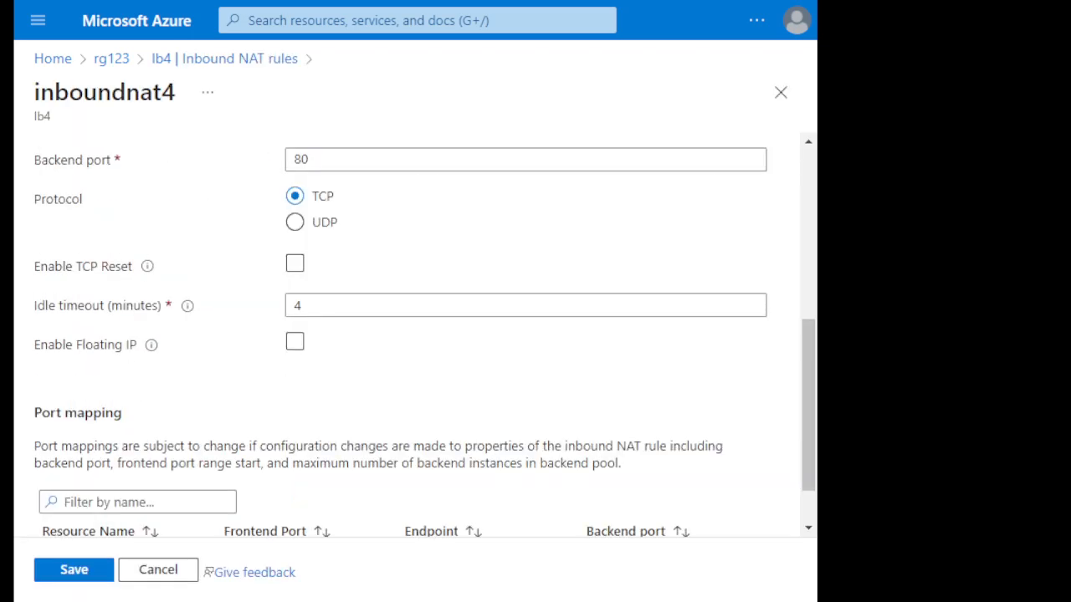
{"action": "scroll", "coordinate": [410, 334], "scroll_direction": "down", "scroll_amount": 1}
{"action": "scroll", "coordinate": [409, 334], "scroll_direction": "up", "scroll_amount": 8}
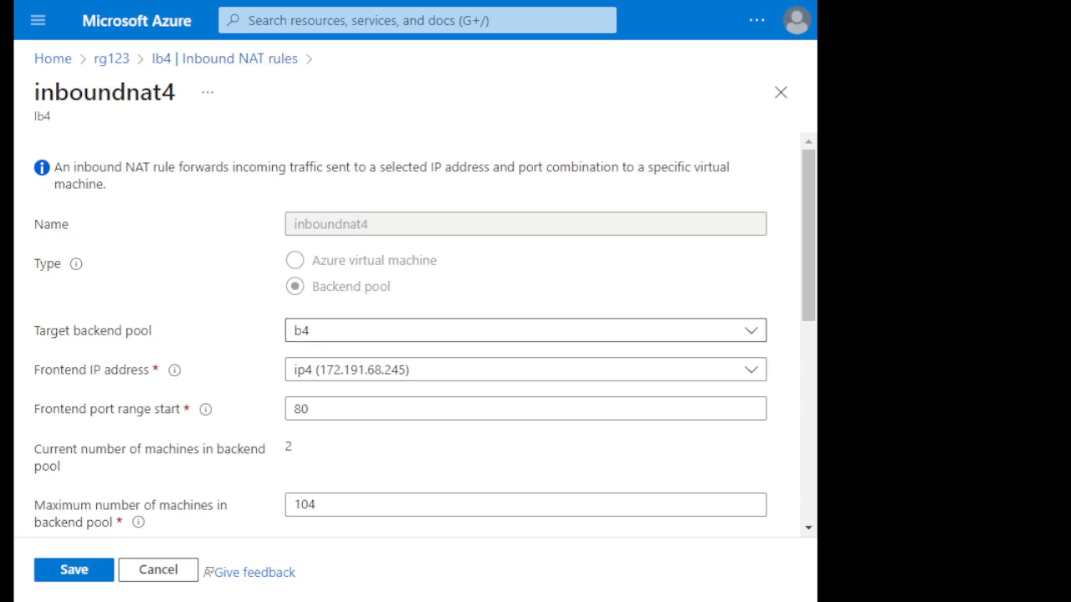
{"action": "scroll", "coordinate": [410, 334], "scroll_direction": "down", "scroll_amount": 1}
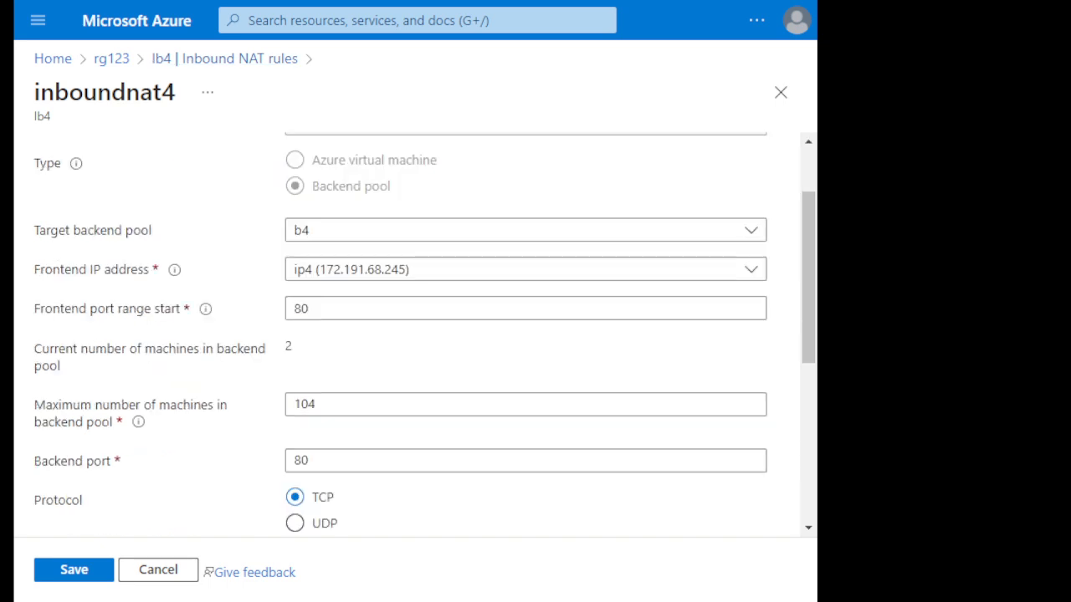
Reopen inboundnat4 from lb4's inbound NAT rules to recheck its port mapping, and return to the resource group rg123
{"action": "left_click", "coordinate": [225, 59]}
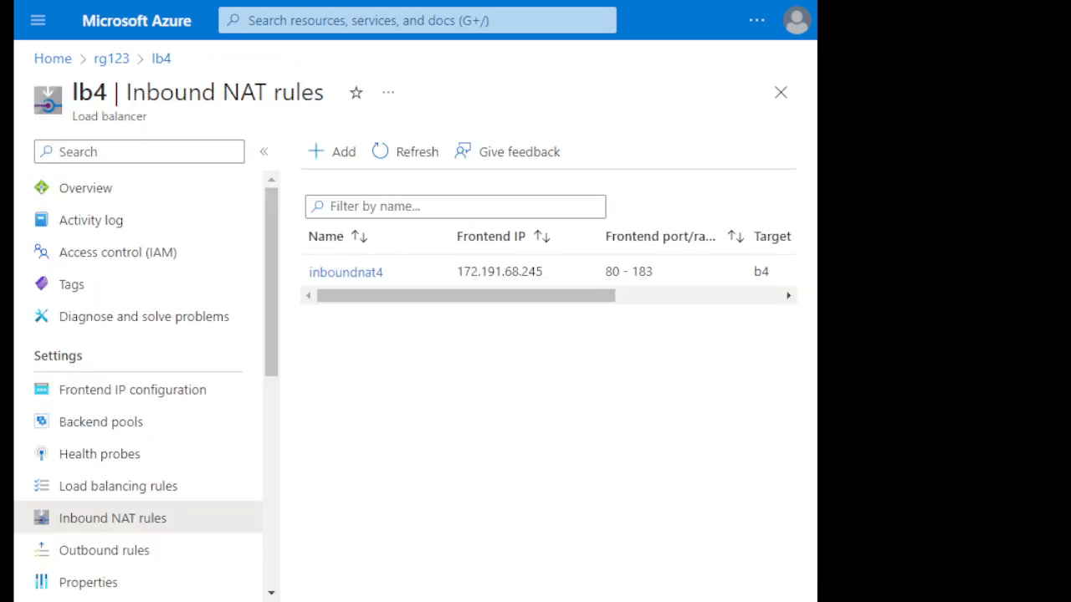
{"action": "left_click", "coordinate": [345, 272]}
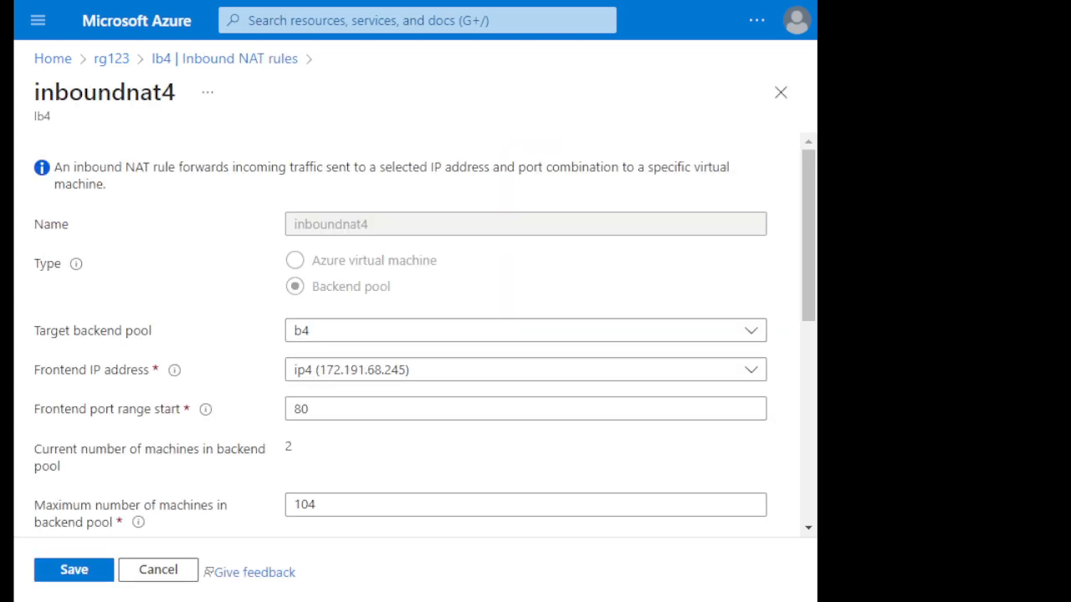
{"action": "scroll", "coordinate": [410, 335], "scroll_direction": "down", "scroll_amount": 5}
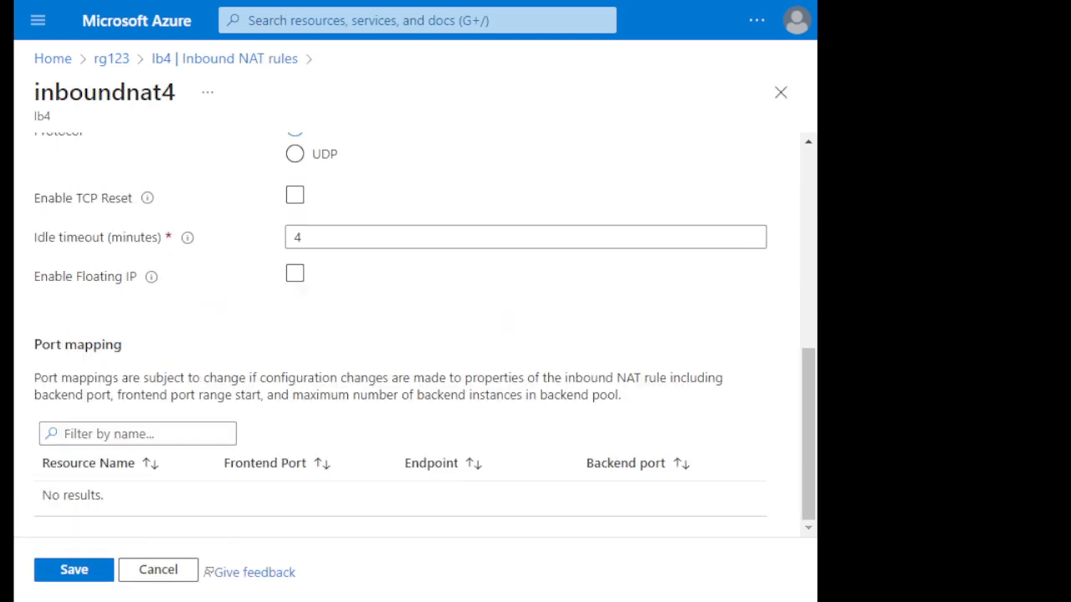
{"action": "scroll", "coordinate": [410, 335], "scroll_direction": "up", "scroll_amount": 5}
{"action": "left_click", "coordinate": [112, 59]}
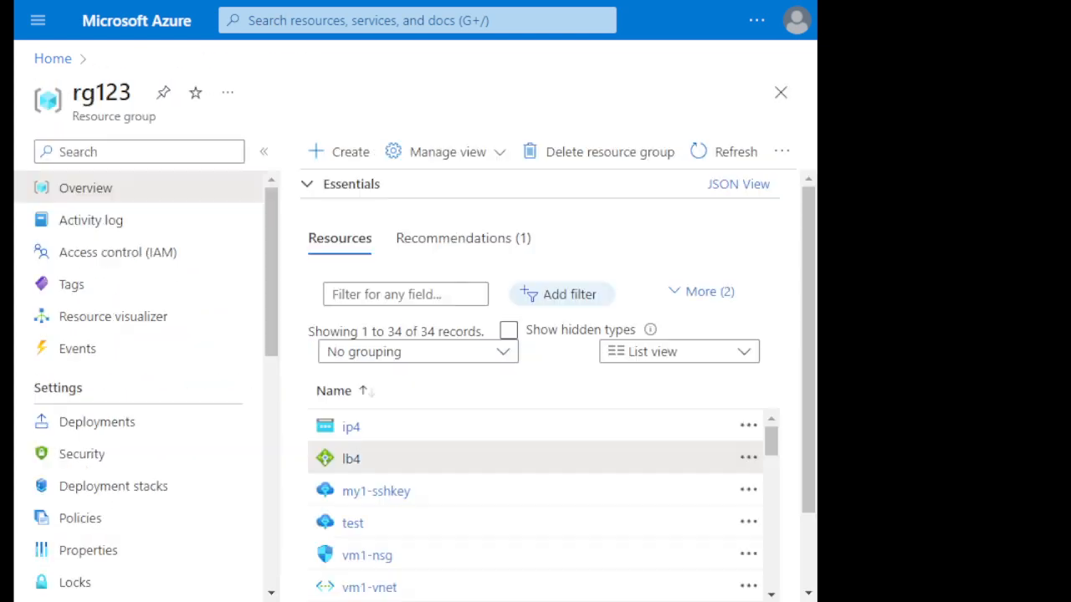
Open lb4 from rg123, refresh it and review its overview details
{"action": "left_click", "coordinate": [374, 459]}
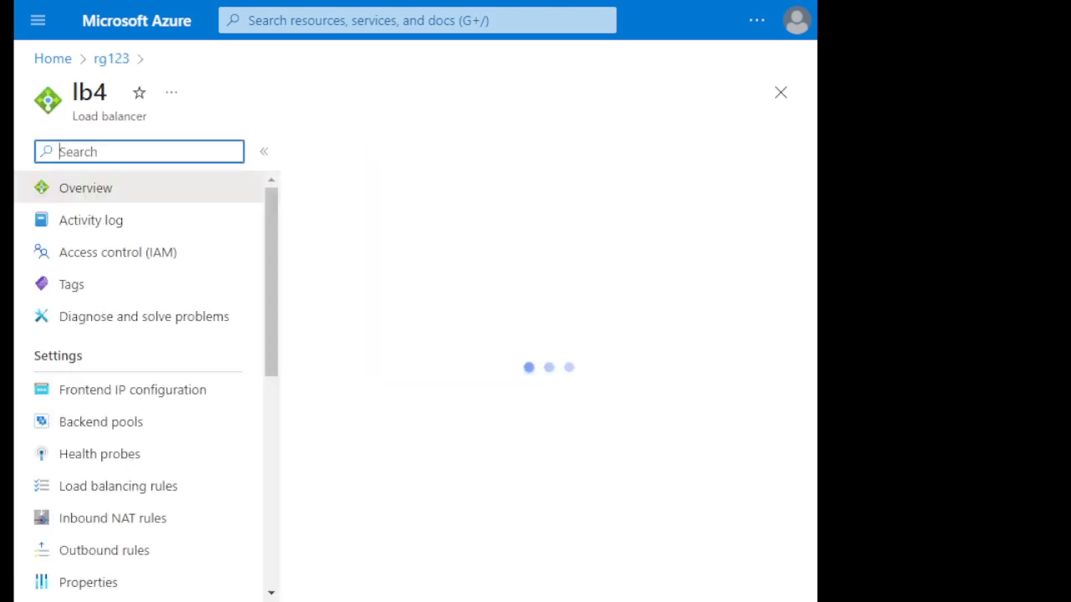
{"action": "left_click", "coordinate": [512, 151]}
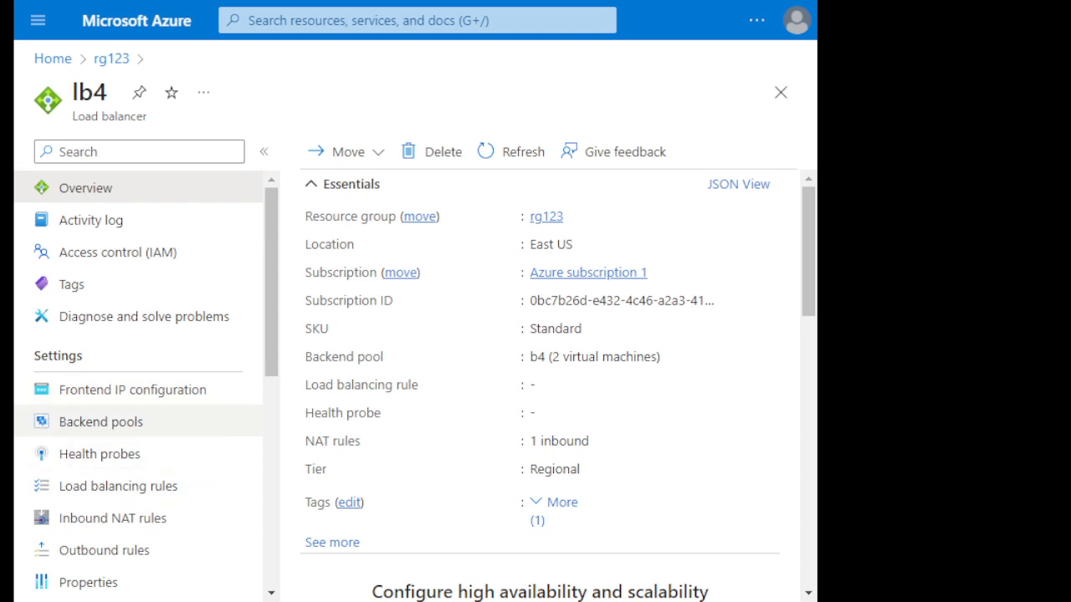
{"action": "scroll", "coordinate": [126, 419], "scroll_direction": "down", "scroll_amount": 3}
{"action": "scroll", "coordinate": [126, 452], "scroll_direction": "up", "scroll_amount": 2}
{"action": "scroll", "coordinate": [126, 482], "scroll_direction": "up", "scroll_amount": 1}
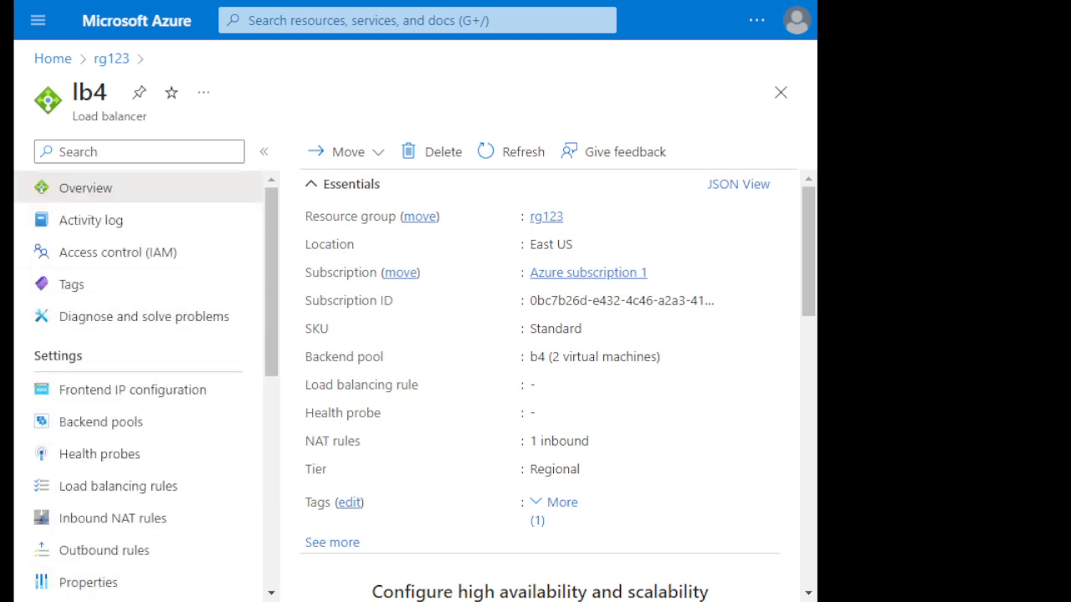
Check the available public IP addresses for lb4's frontend IP configuration ip4 and leave without saving
{"action": "left_click", "coordinate": [132, 389]}
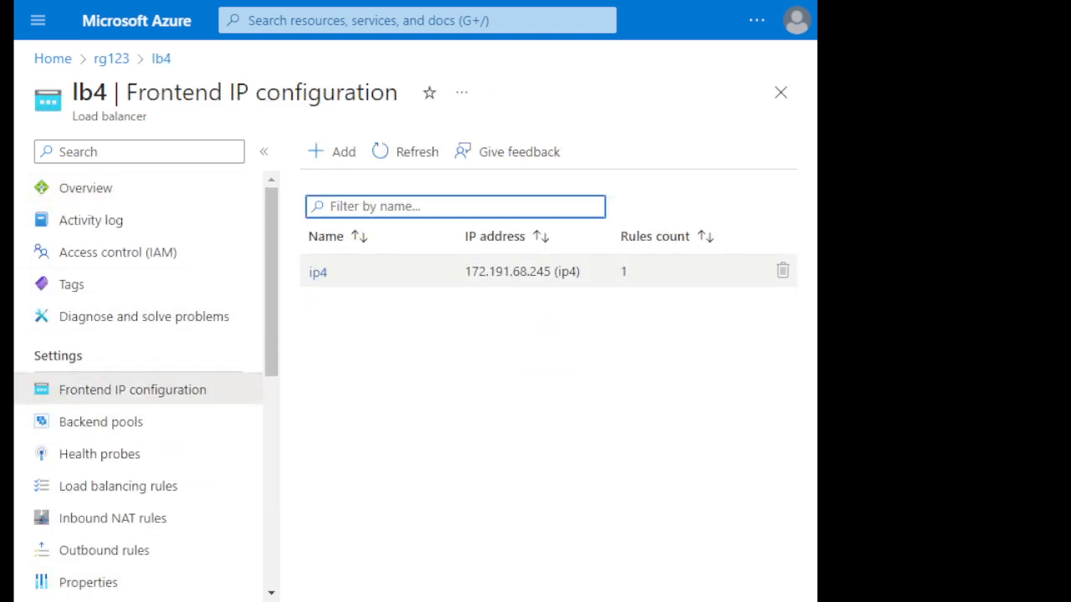
{"action": "left_click", "coordinate": [317, 272]}
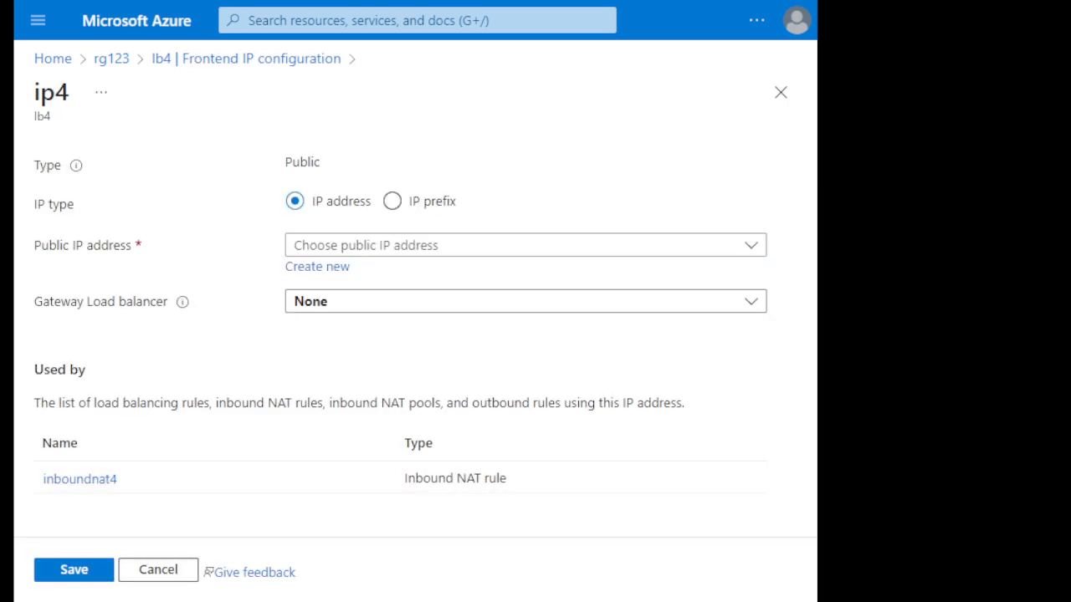
{"action": "left_click", "coordinate": [525, 246]}
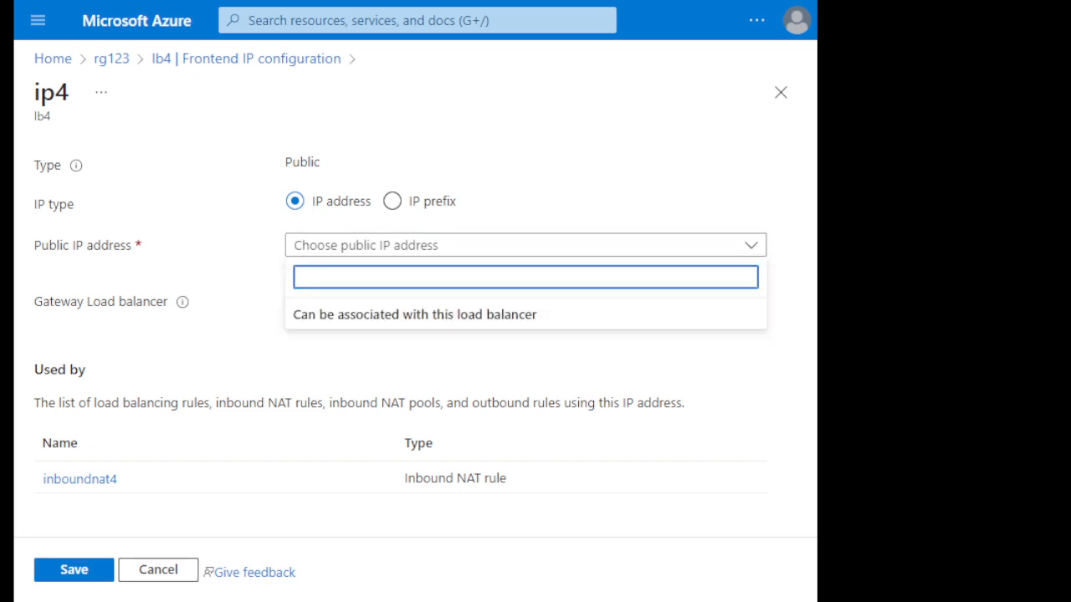
{"action": "left_click", "coordinate": [525, 360]}
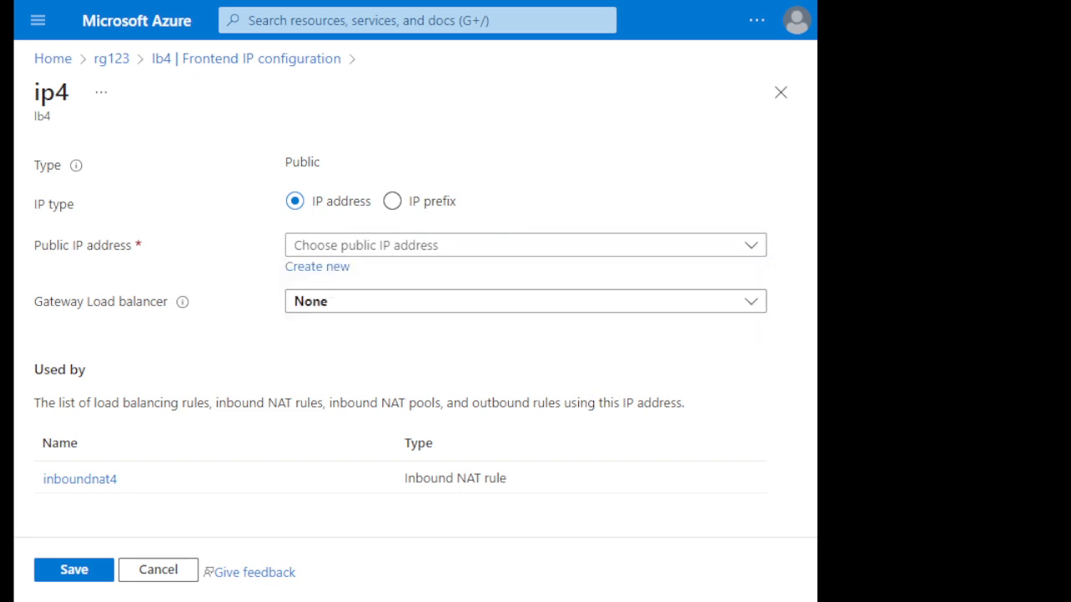
{"action": "left_click", "coordinate": [158, 571]}
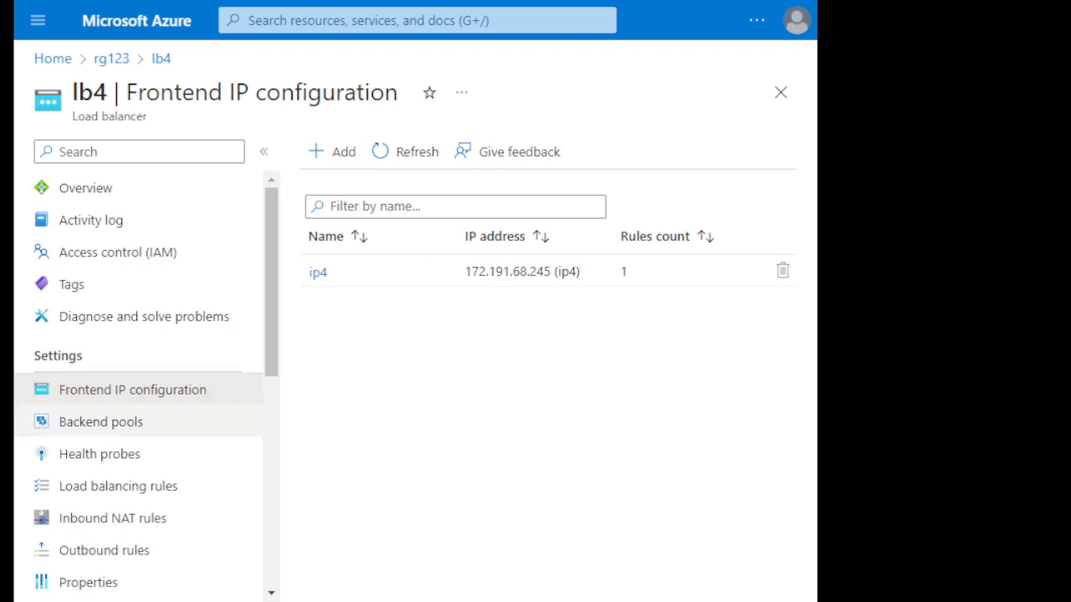
Open lb4's backend pool b4 and examine its IP configurations and the rules that use it
{"action": "left_click", "coordinate": [101, 422]}
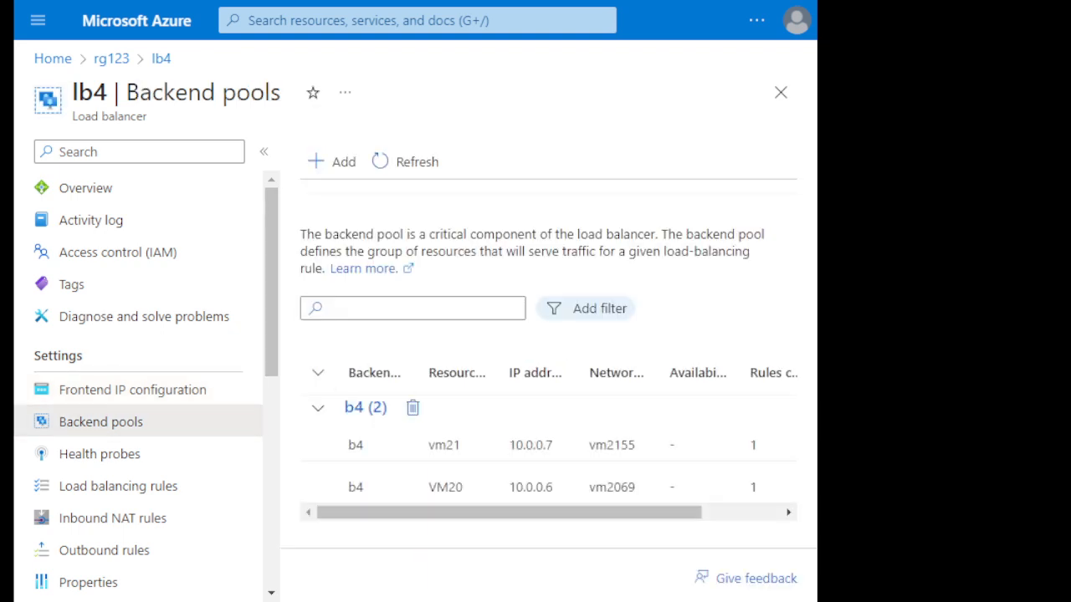
{"action": "left_click", "coordinate": [365, 408]}
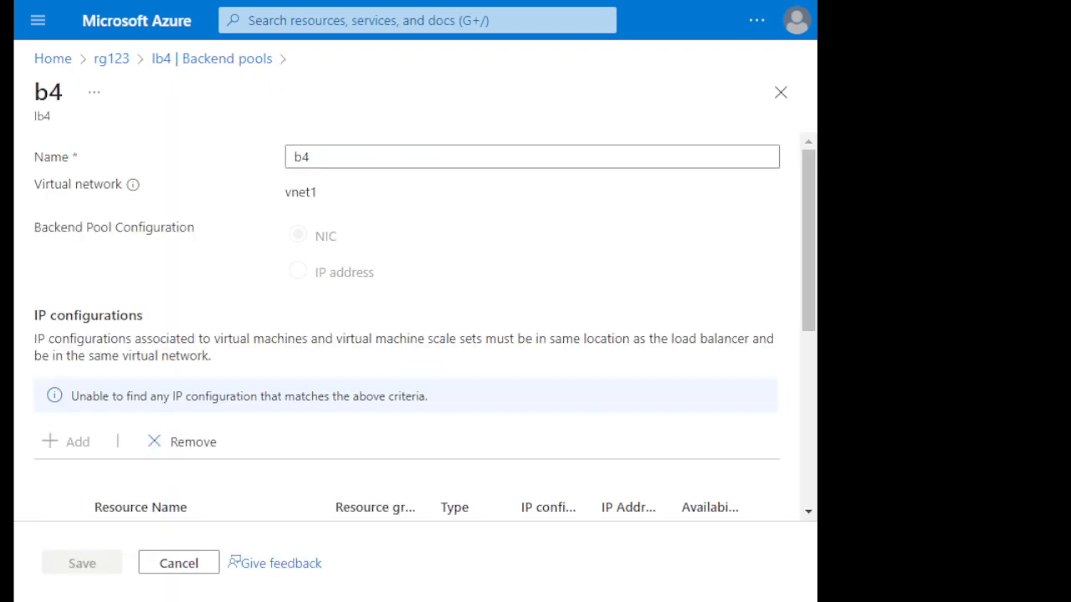
{"action": "scroll", "coordinate": [410, 327], "scroll_direction": "down", "scroll_amount": 5}
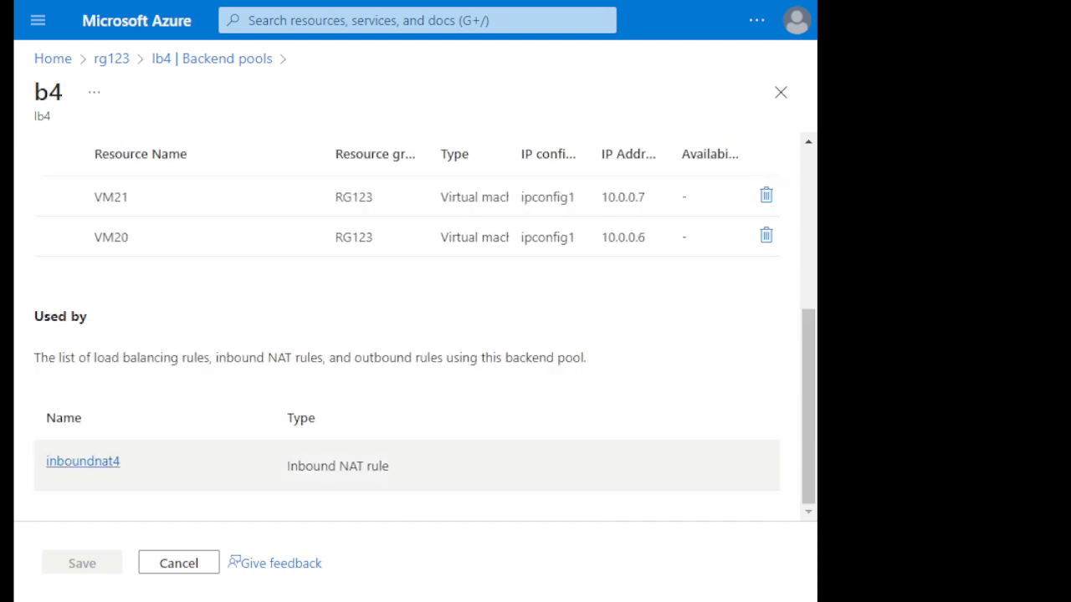
Open inboundnat4 from pool b4's list of rules, select vm21's endpoint 172.191.68.245:80 in the port mapping, and switch windows
{"action": "left_click", "coordinate": [82, 461]}
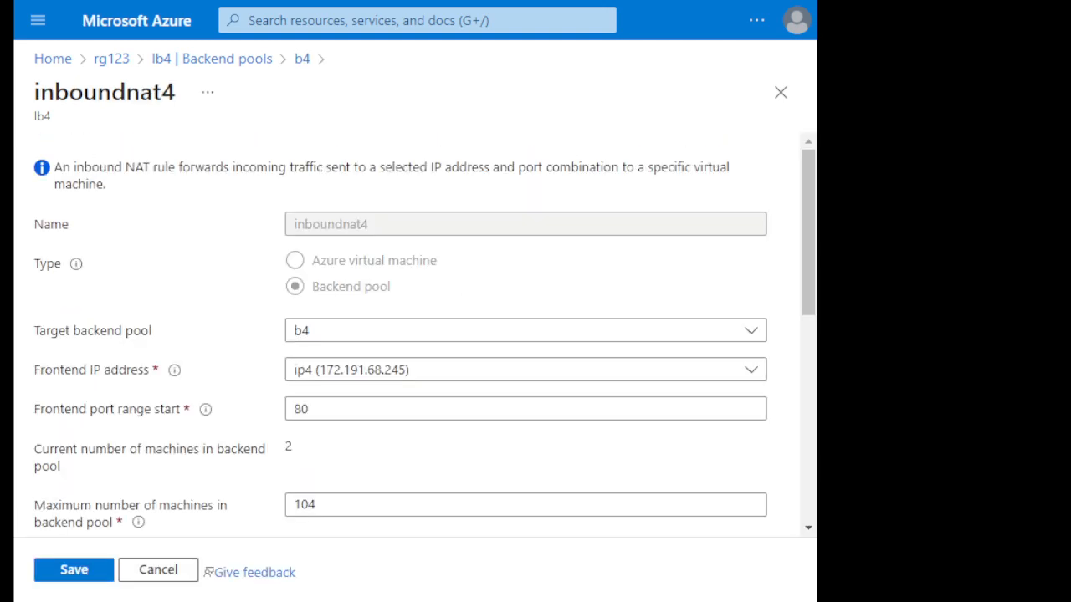
{"action": "scroll", "coordinate": [410, 334], "scroll_direction": "down", "scroll_amount": 3}
{"action": "scroll", "coordinate": [410, 335], "scroll_direction": "down", "scroll_amount": 5}
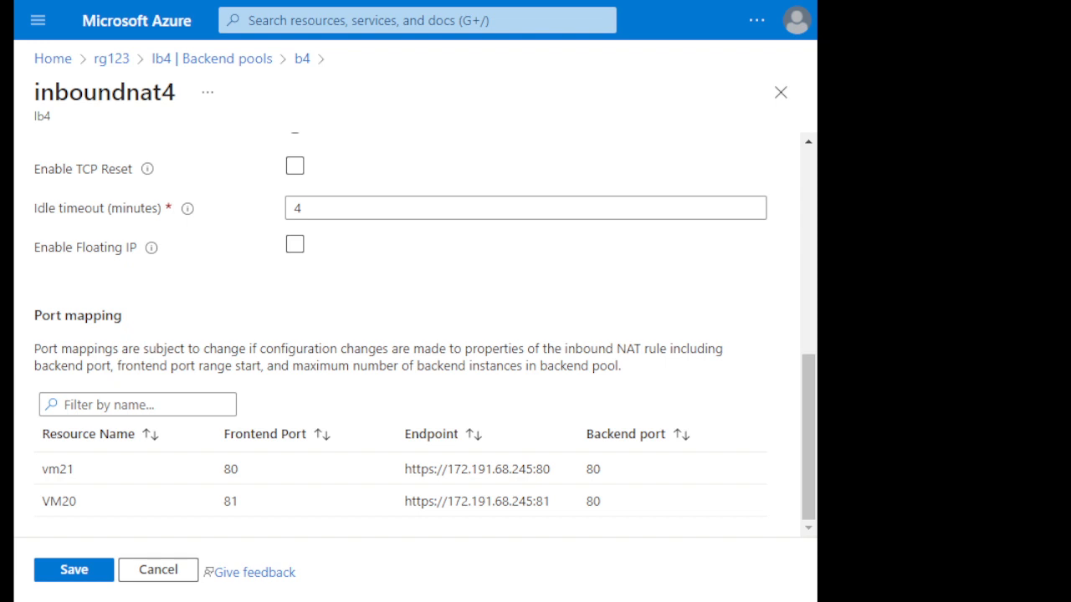
{"action": "left_click_drag", "start_coordinate": [550, 470], "coordinate": [447, 469]}
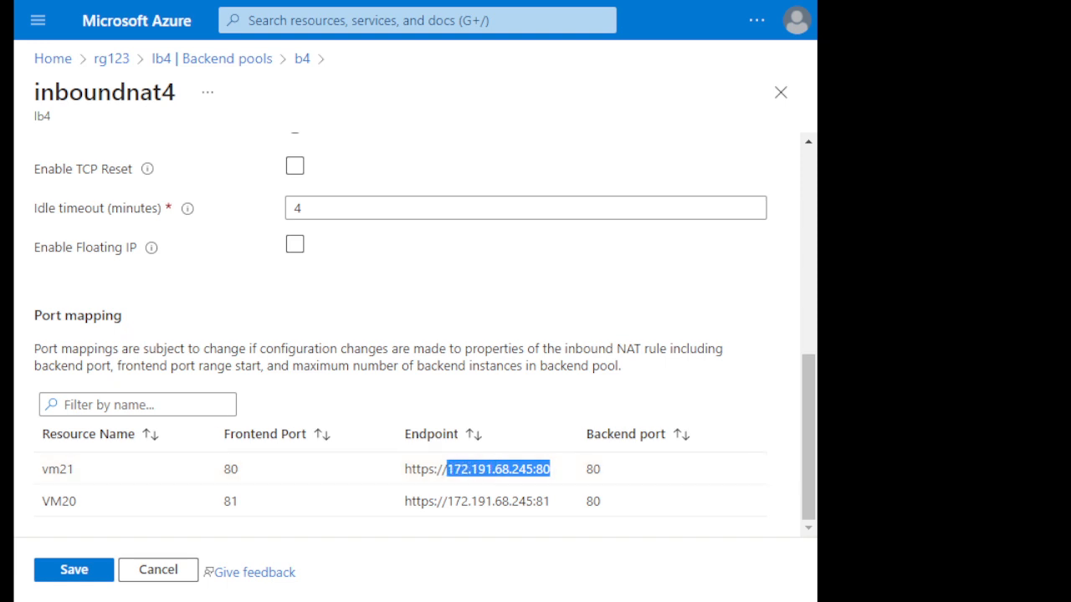
{"action": "key", "text": "alt+Tab"}
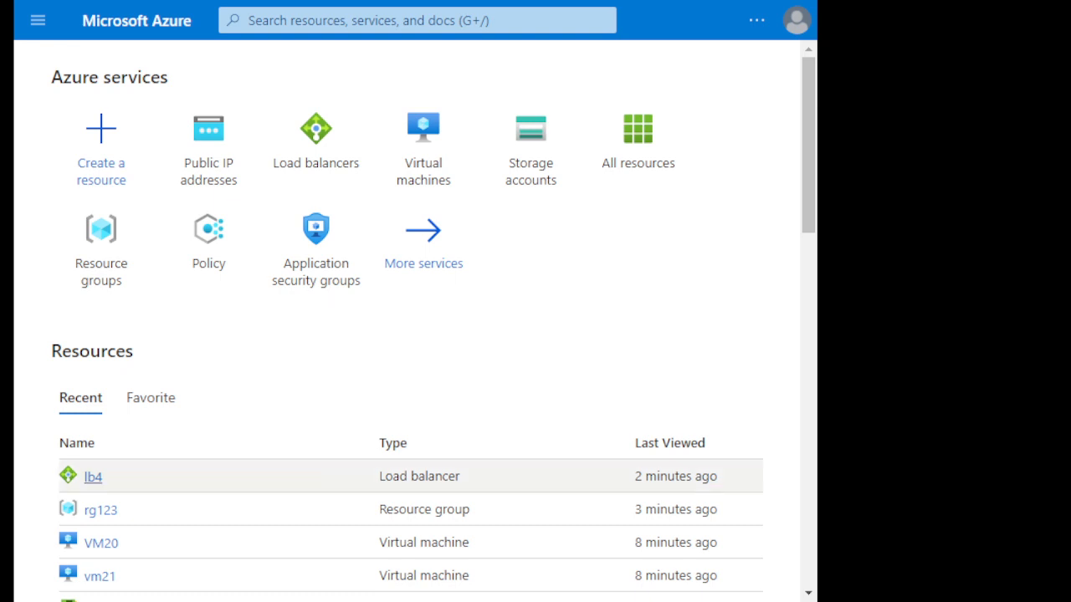
Open lb4 from the recent resources and review the target pool, frontend ports and port mapping of inbound NAT rule inboundnat4
{"action": "left_click", "coordinate": [92, 476]}
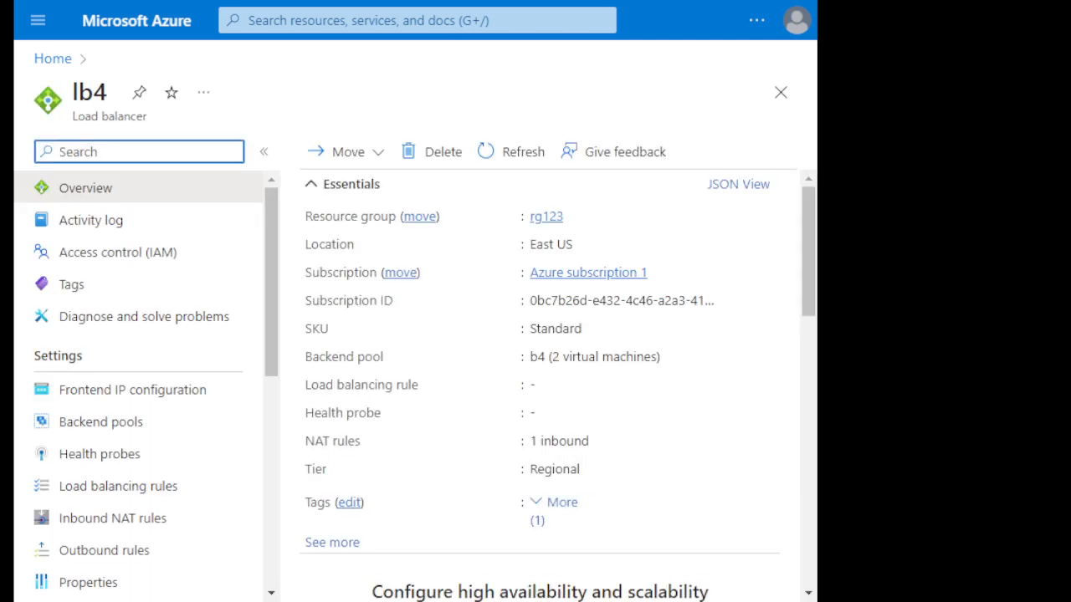
{"action": "left_click", "coordinate": [112, 518]}
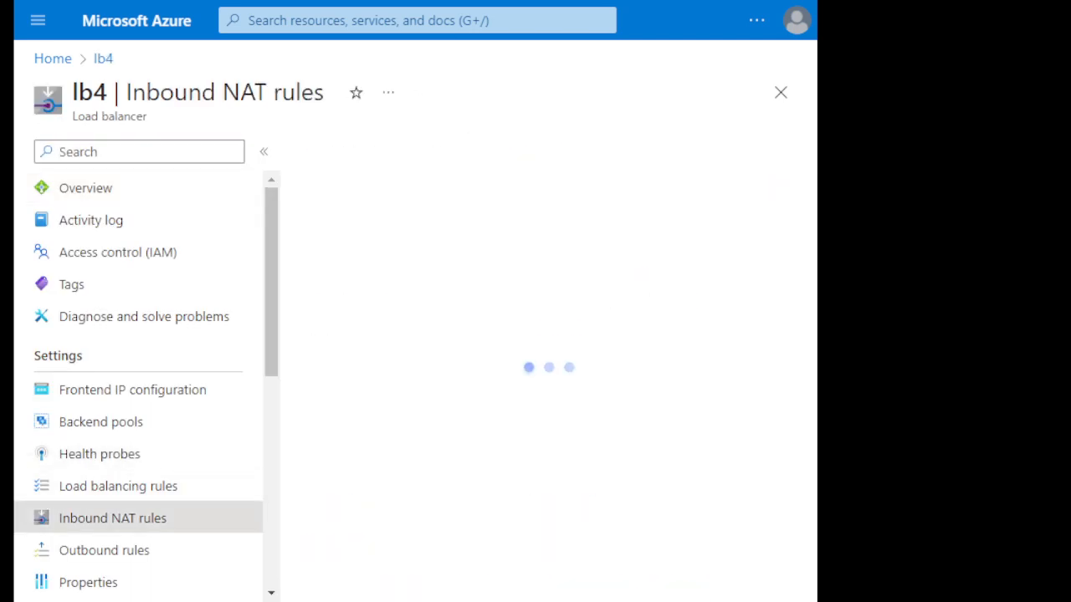
{"action": "left_click", "coordinate": [345, 272]}
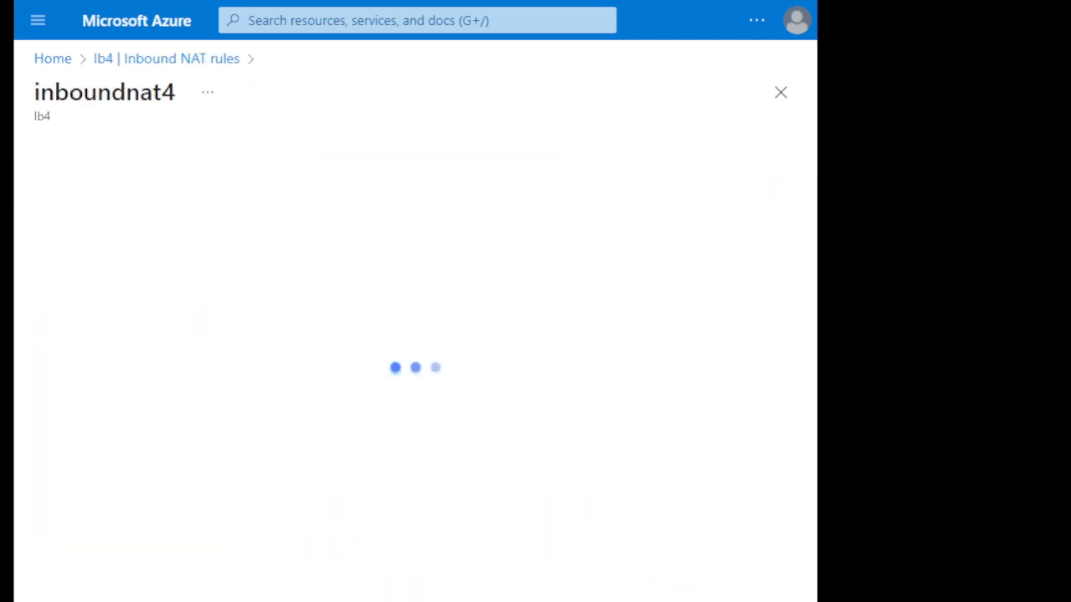
{"action": "scroll", "coordinate": [406, 335], "scroll_direction": "down", "scroll_amount": 6}
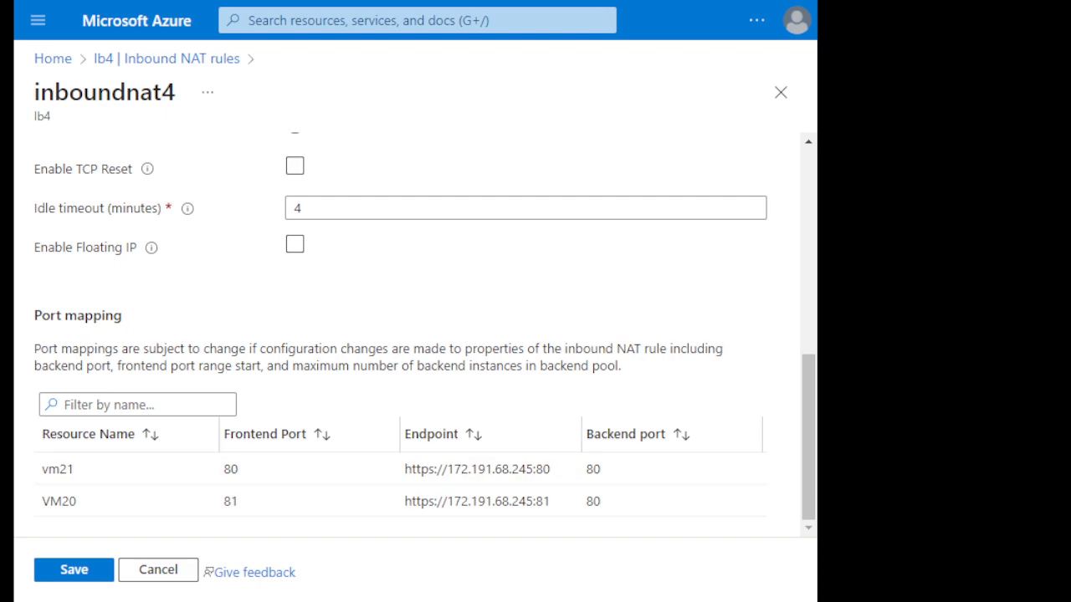
{"action": "scroll", "coordinate": [410, 335], "scroll_direction": "up", "scroll_amount": 5}
{"action": "scroll", "coordinate": [410, 335], "scroll_direction": "up", "scroll_amount": 1}
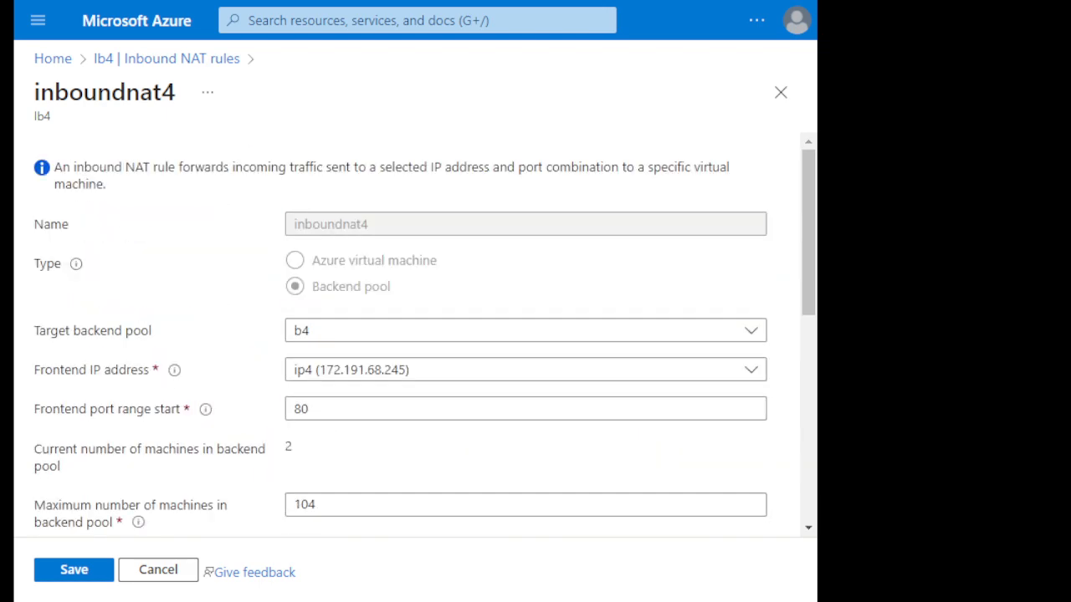
{"action": "scroll", "coordinate": [410, 335], "scroll_direction": "down", "scroll_amount": 6}
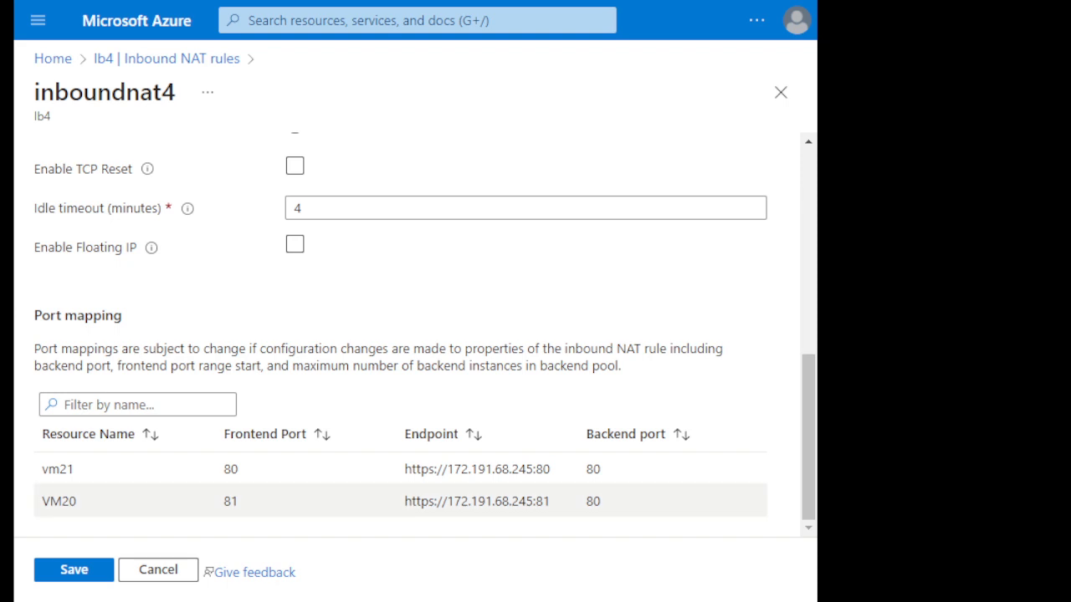